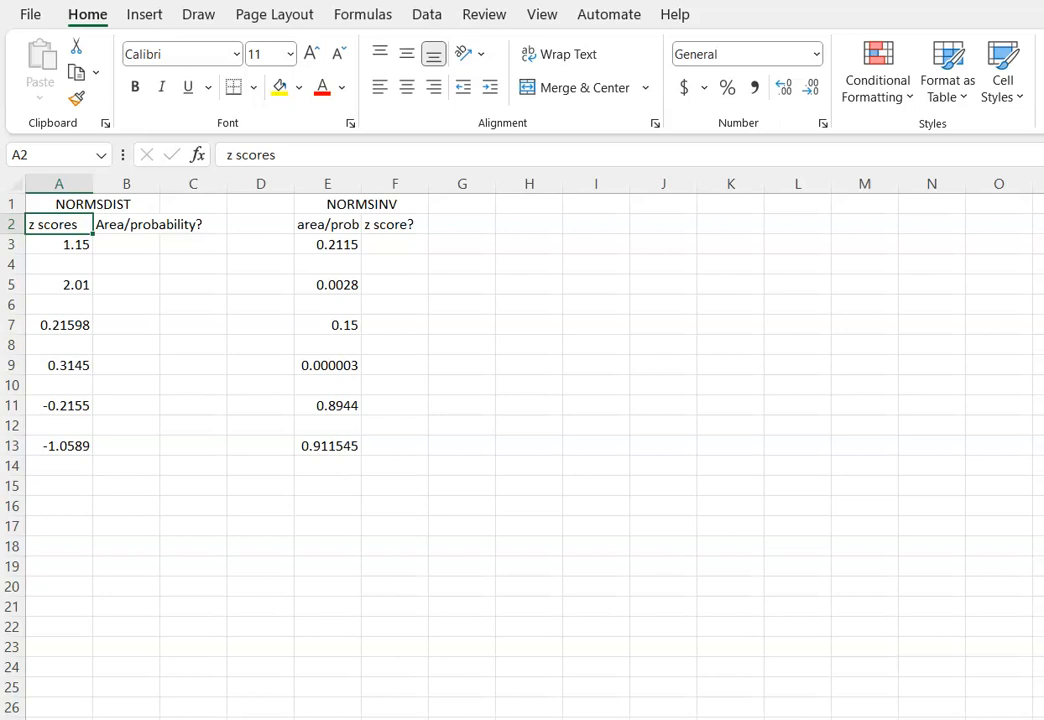
Enter a NORMSDIST formula in B3 that references the z score in A3.
left_click(38, 243)
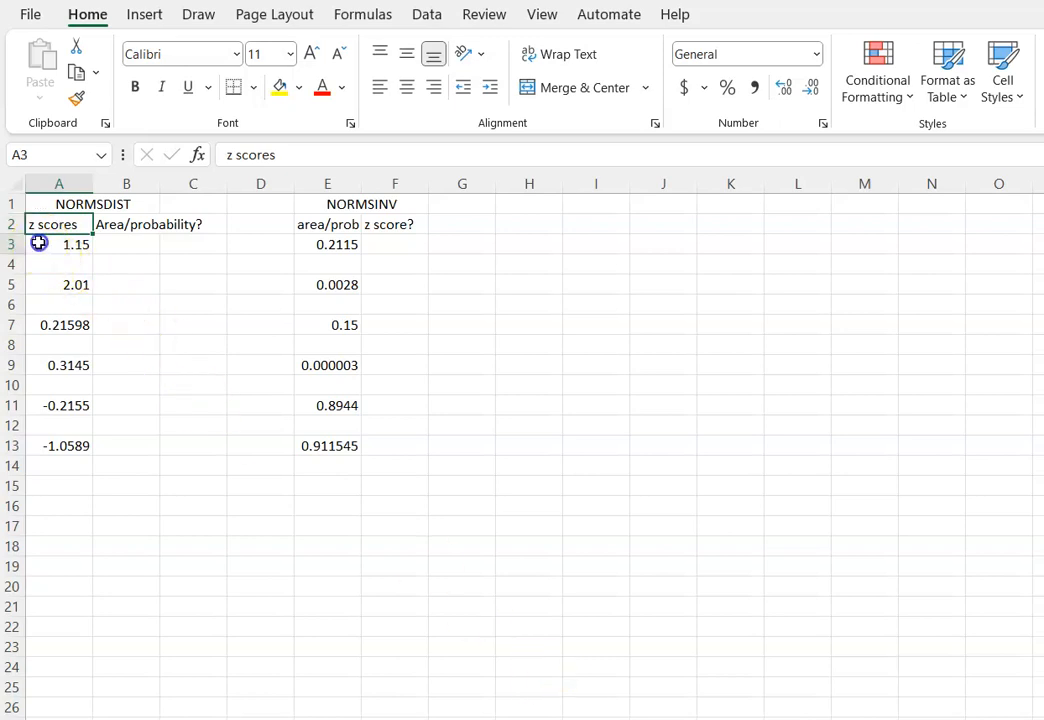
left_click(135, 240)
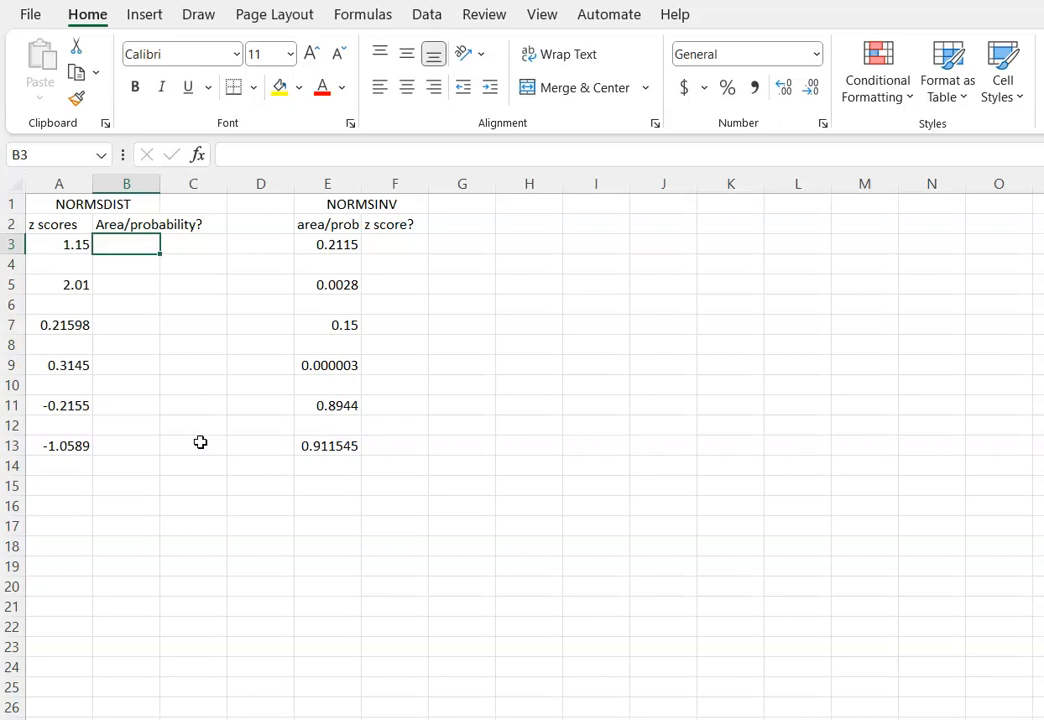
type("=")
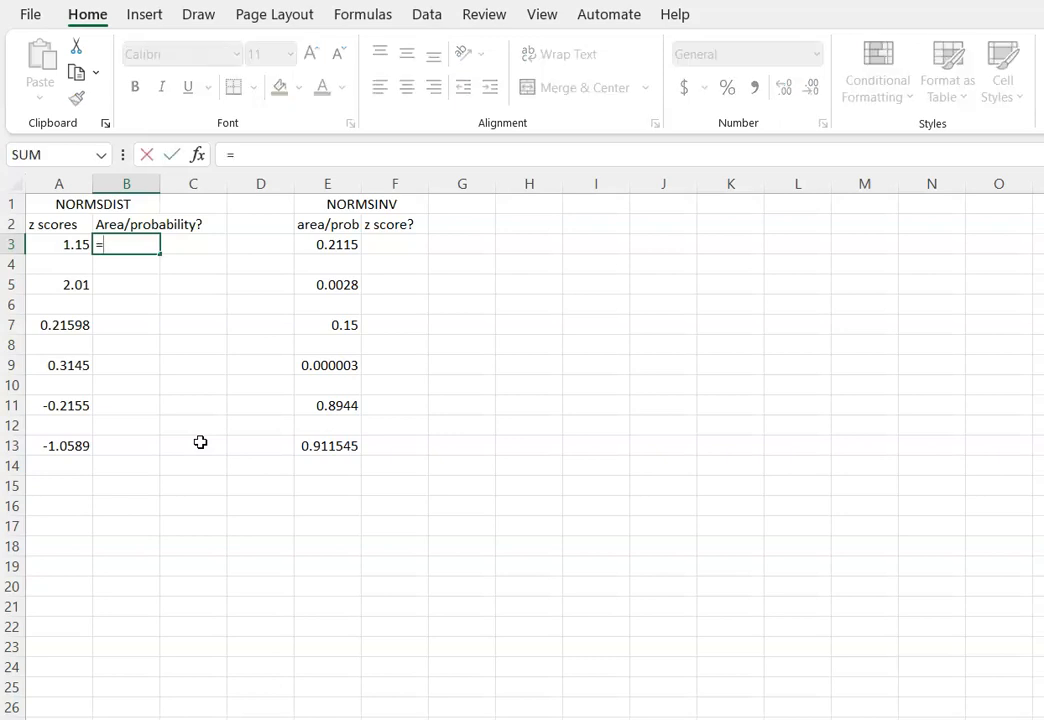
type("normsdist(")
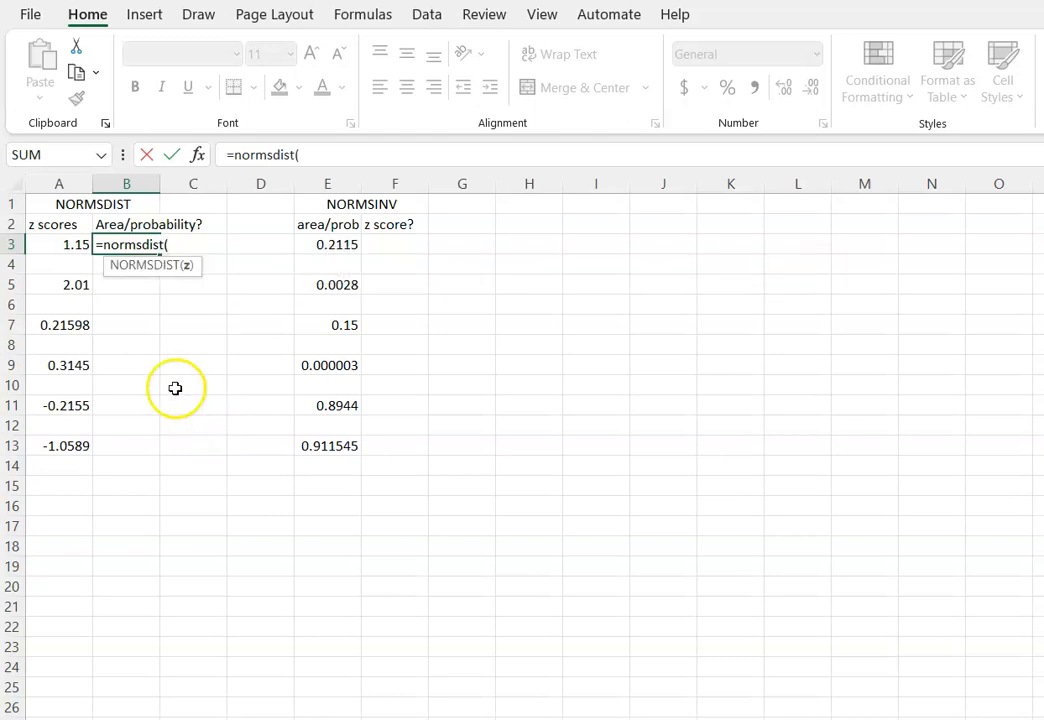
left_click(69, 246)
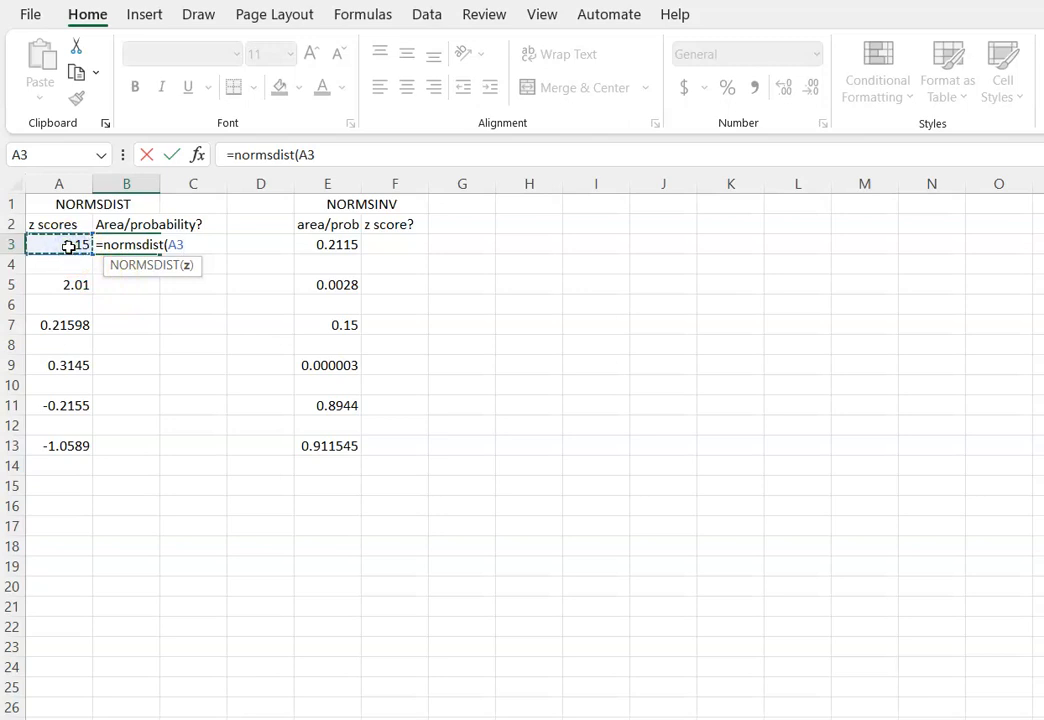
type(")")
key("Return")
Widen column B so the probability in B3 shows more decimal places.
left_click(118, 262)
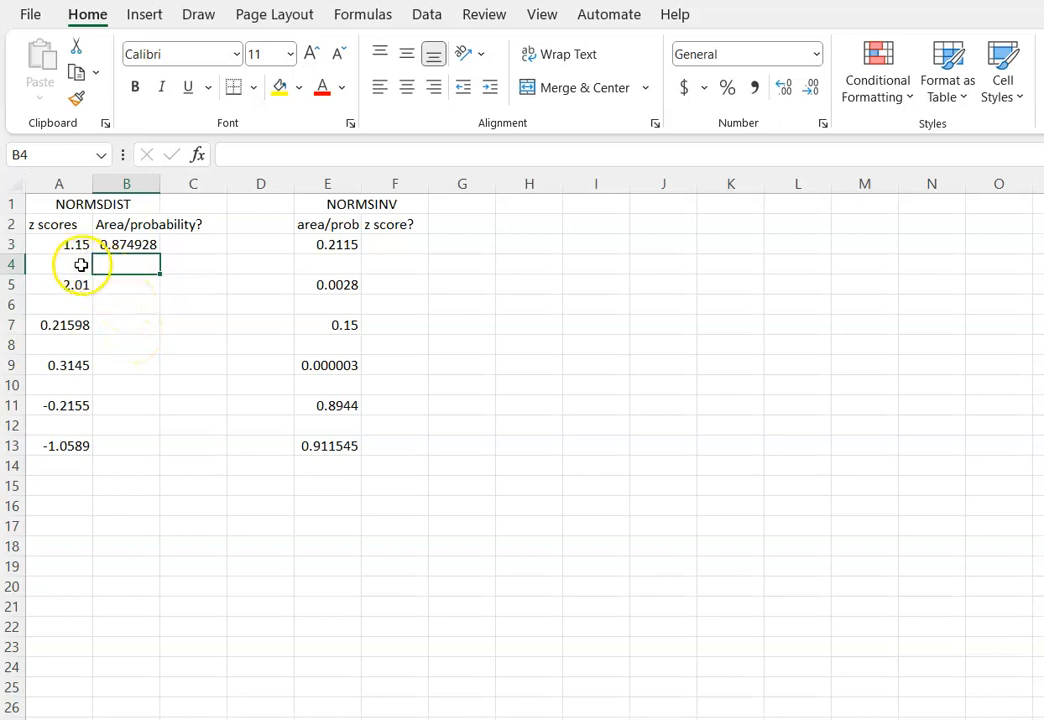
left_click(56, 243)
left_click_drag(56, 243, 106, 242)
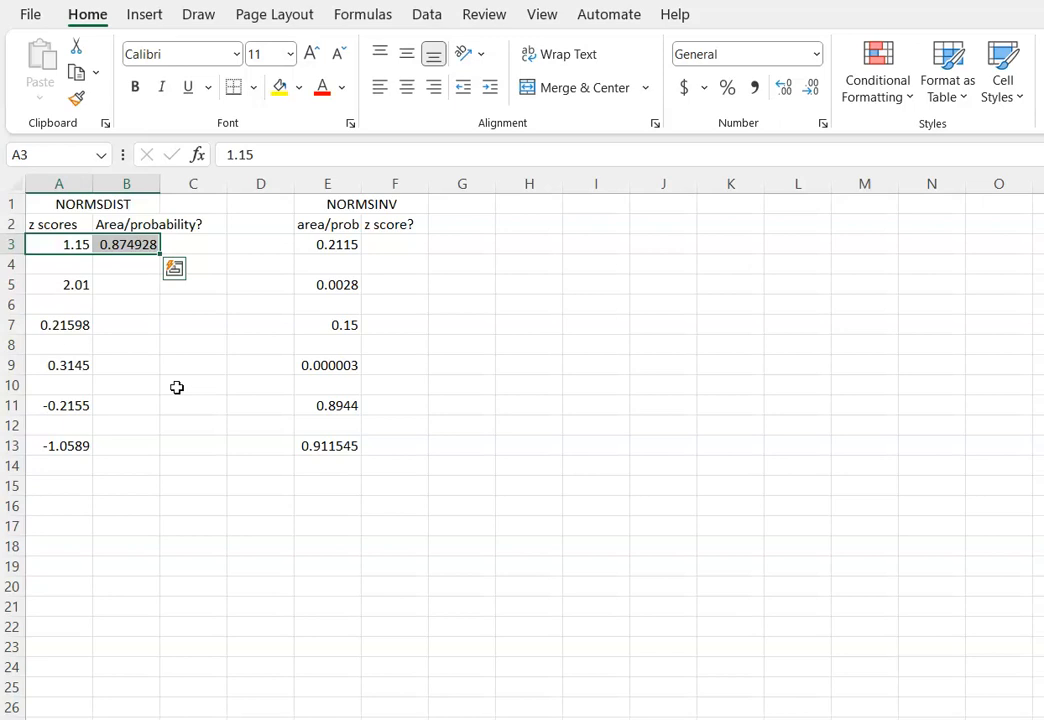
left_click(186, 266)
left_click_drag(160, 180, 191, 181)
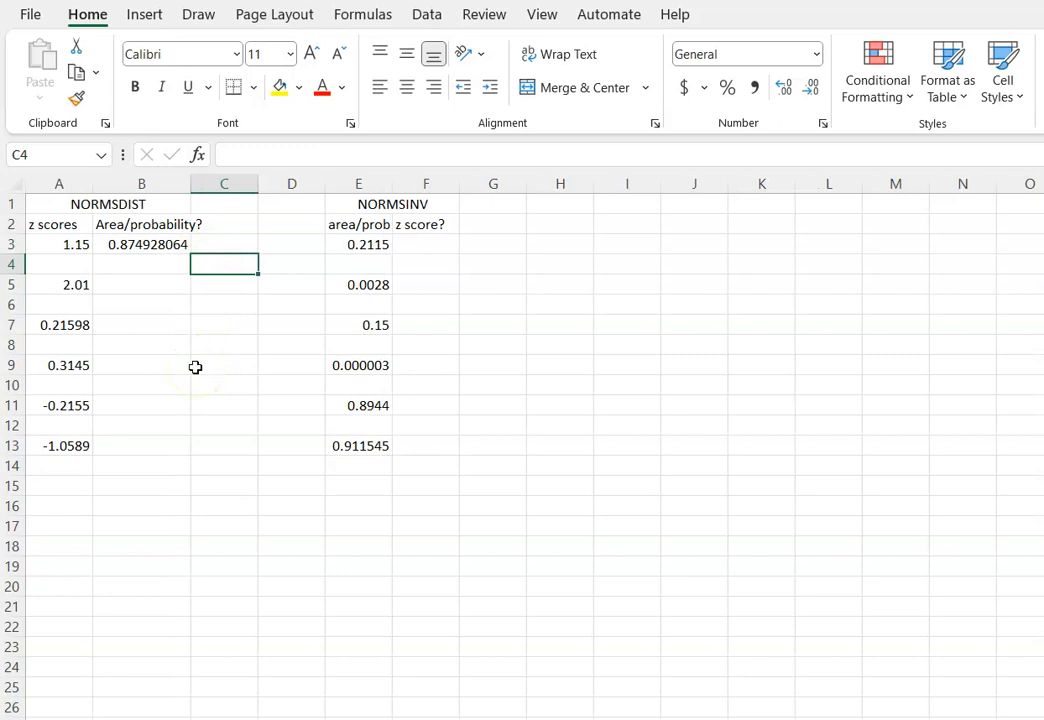
left_click(143, 244)
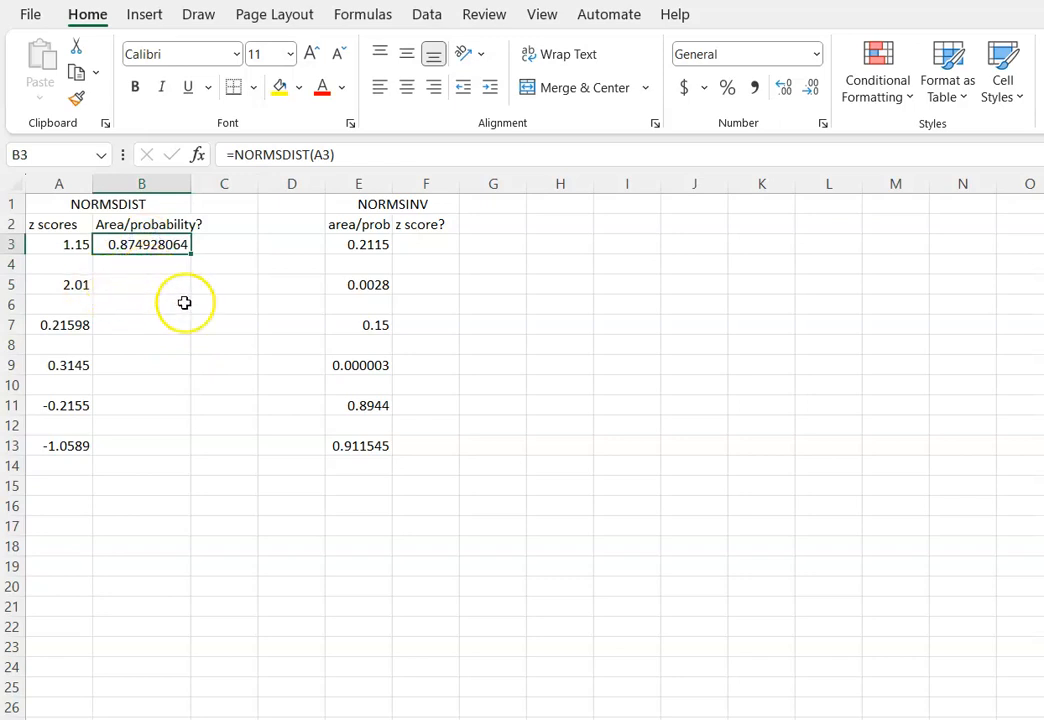
left_click(168, 283)
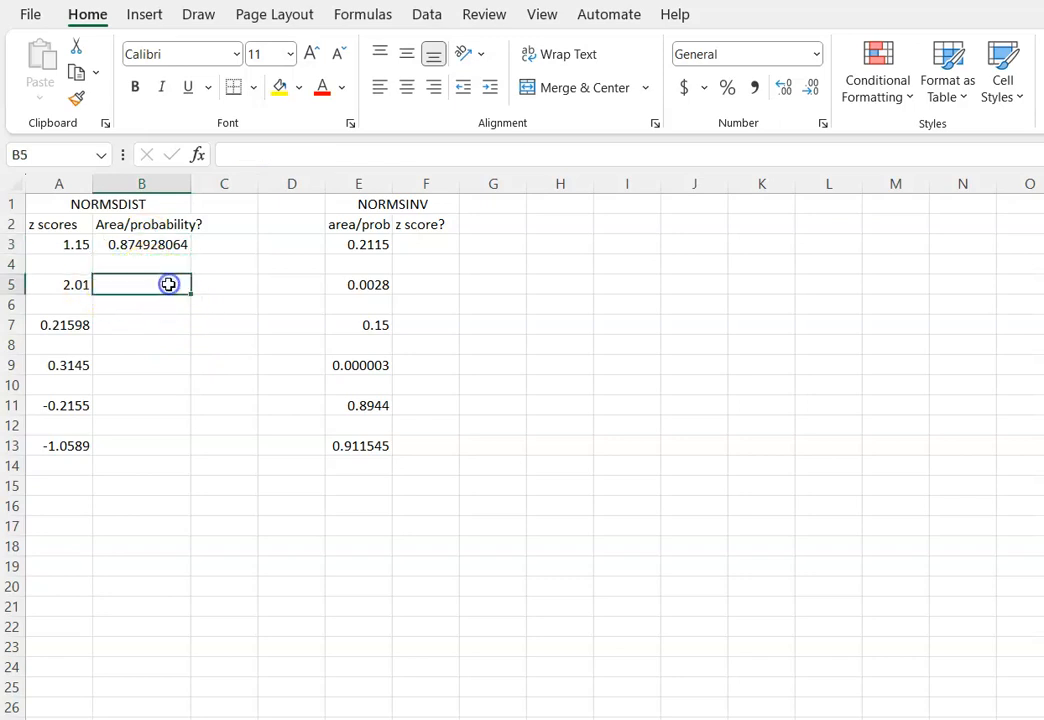
left_click(63, 238)
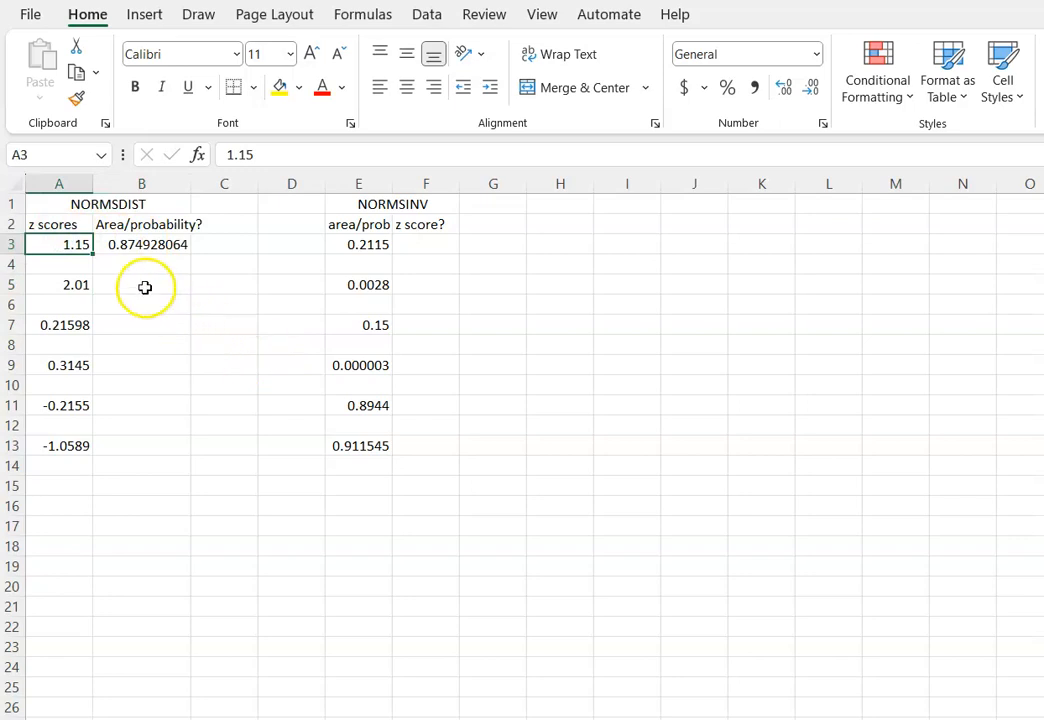
left_click(145, 286)
left_click(140, 240)
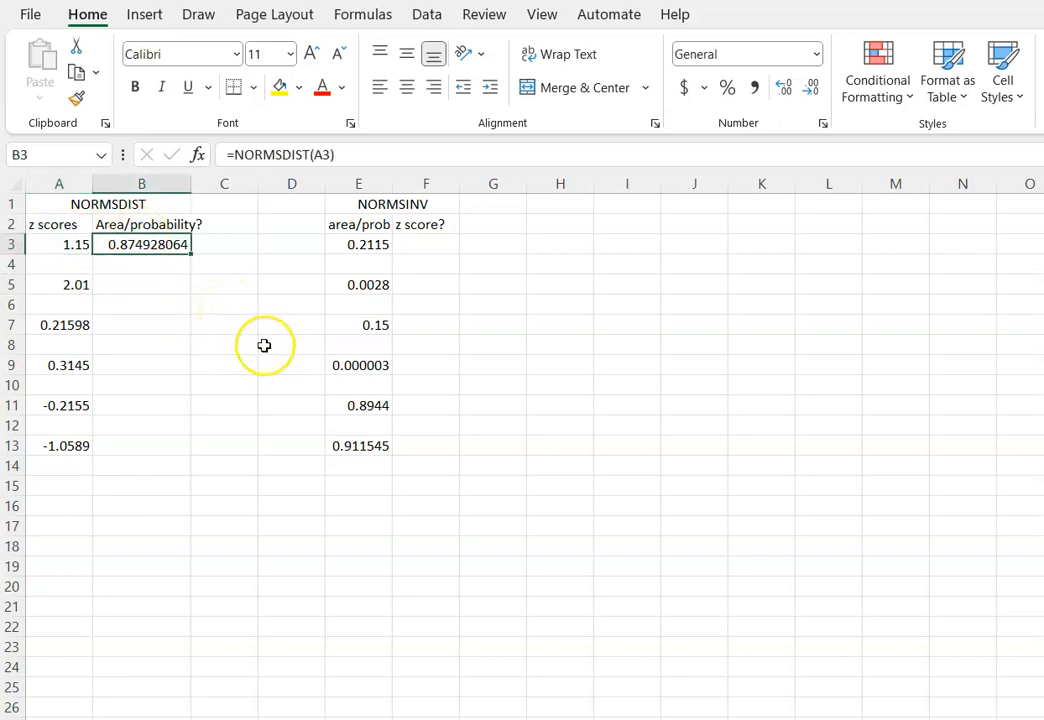
left_click(151, 270)
Enter a NORMSDIST formula in B5 with the number 2.0 as its argument instead of a cell reference.
left_click(152, 290)
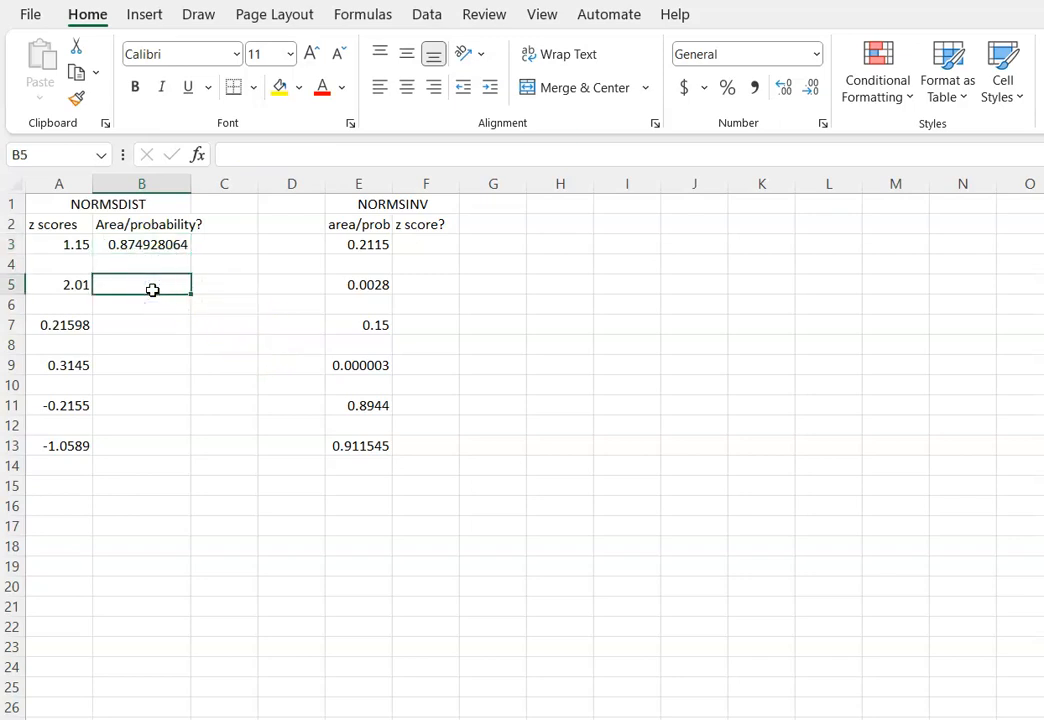
type("=norm")
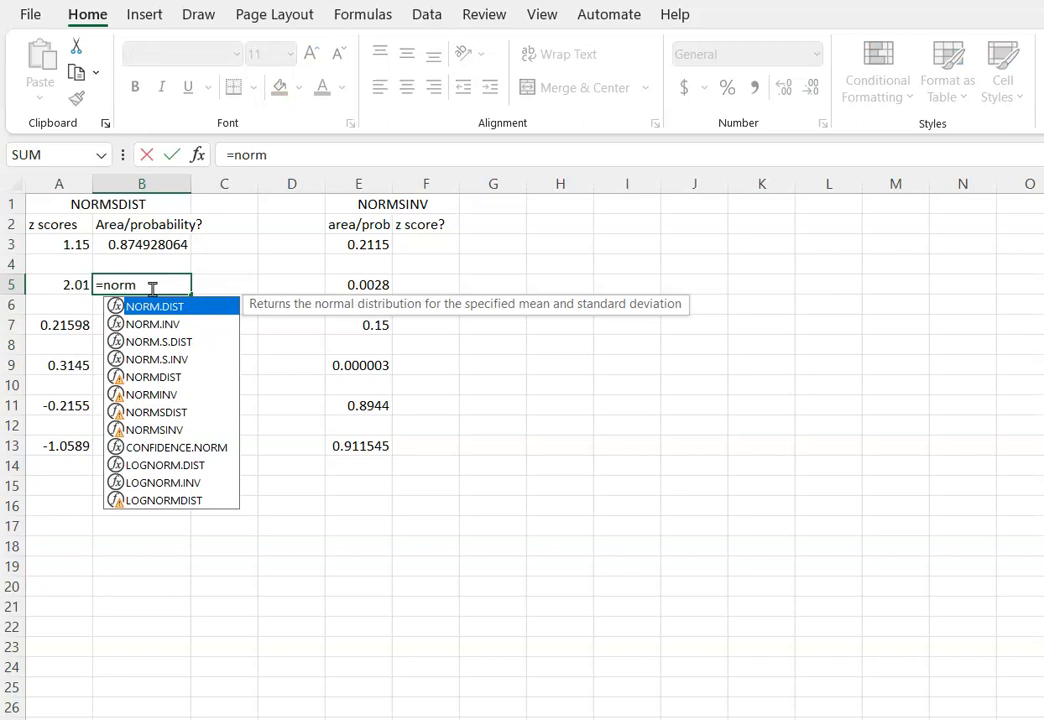
type("sdist(")
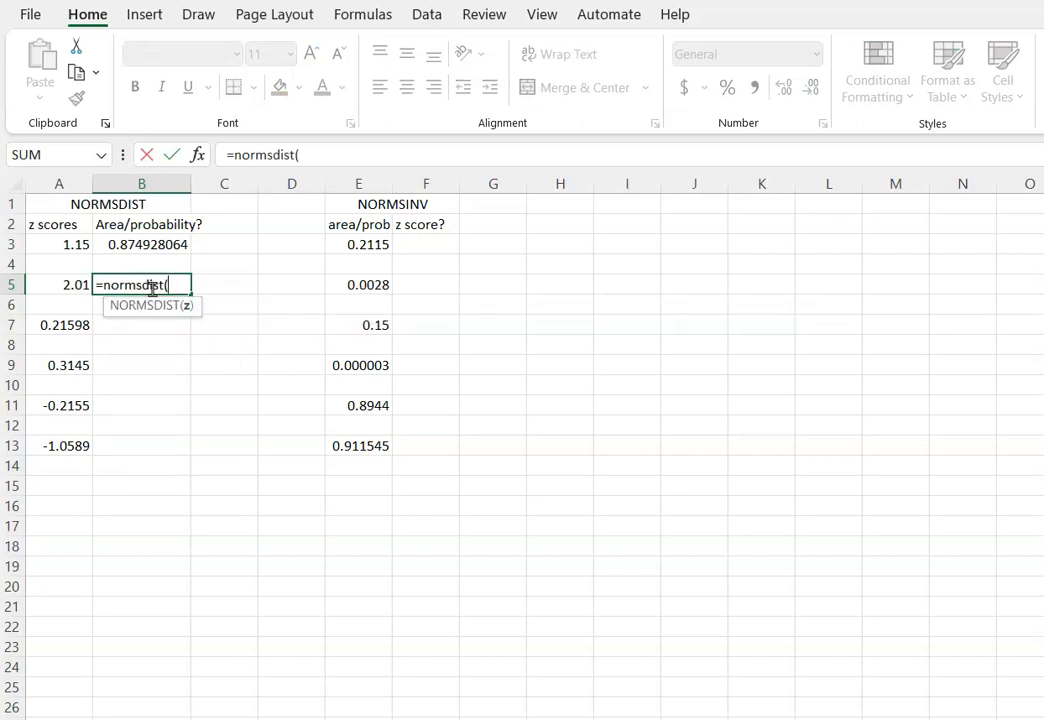
left_click(73, 285)
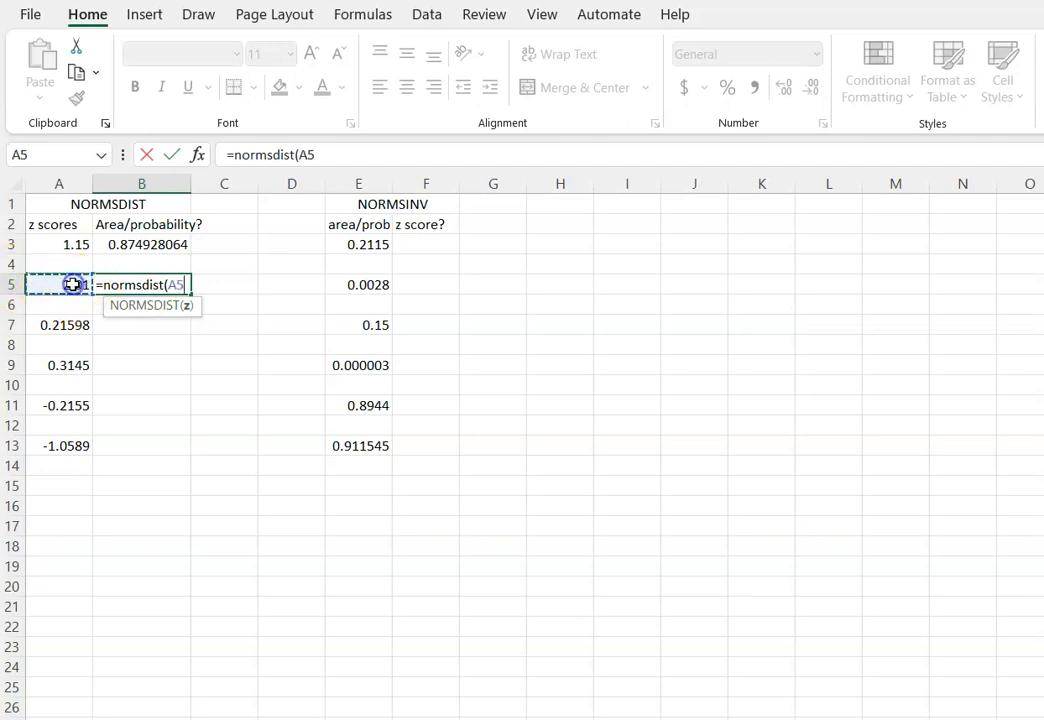
key("BackSpace")
key("BackSpace")
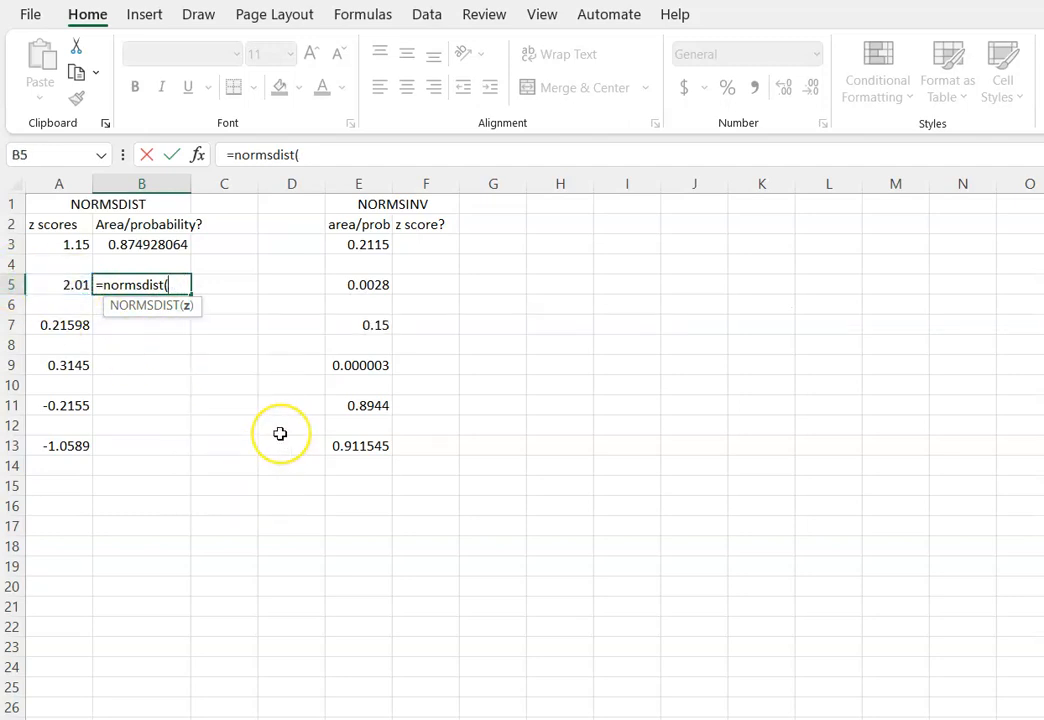
type("2.0")
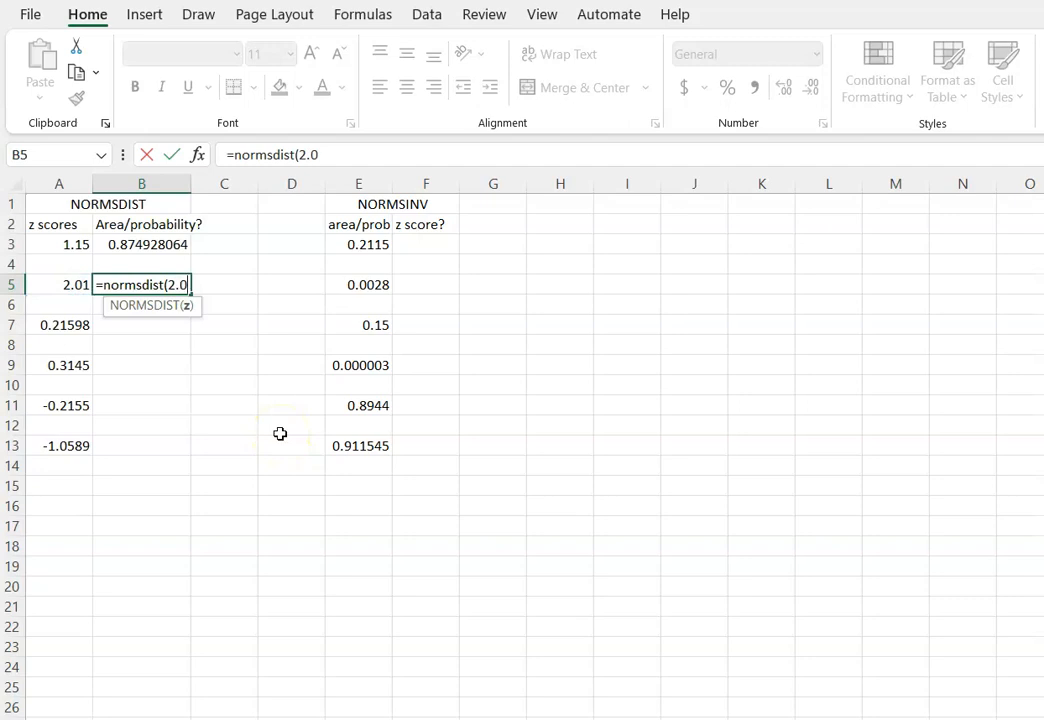
type("1")
key("Up")
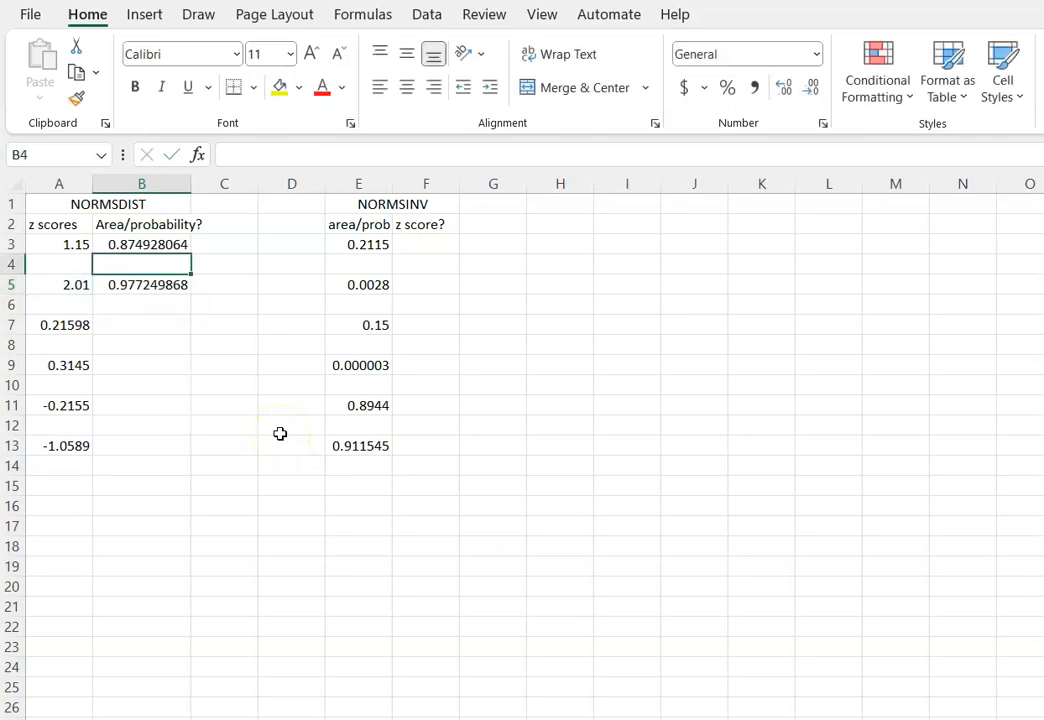
Correct the NORMSDIST argument in B5 to 2.01.
double_click(158, 285)
left_click(187, 284)
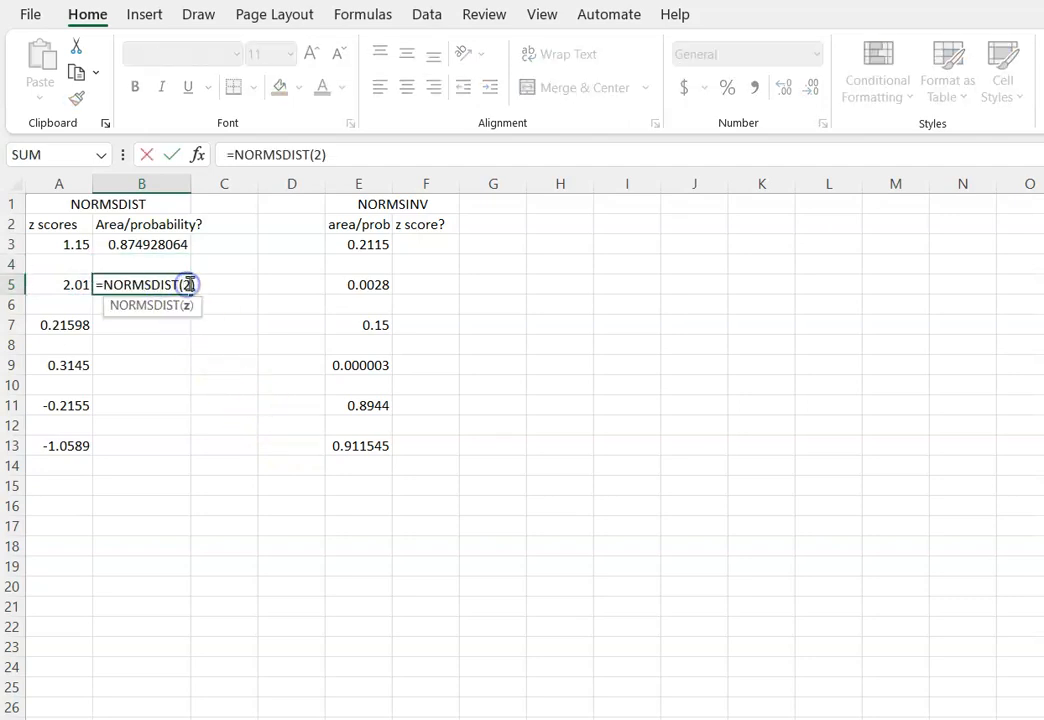
left_click(190, 287)
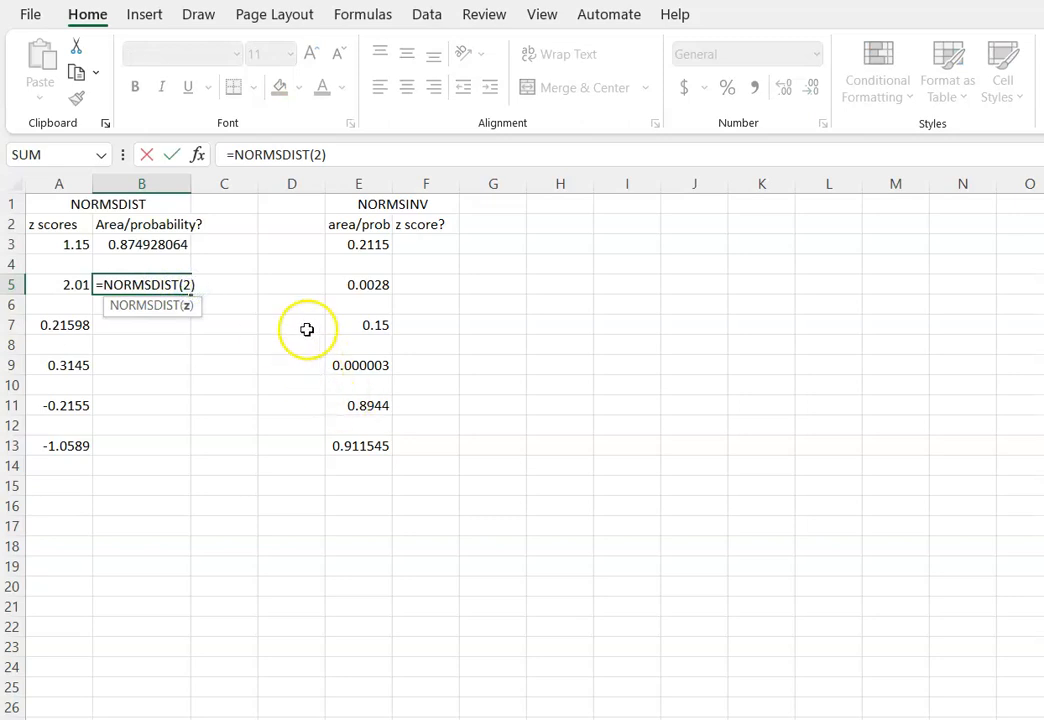
left_click(316, 155)
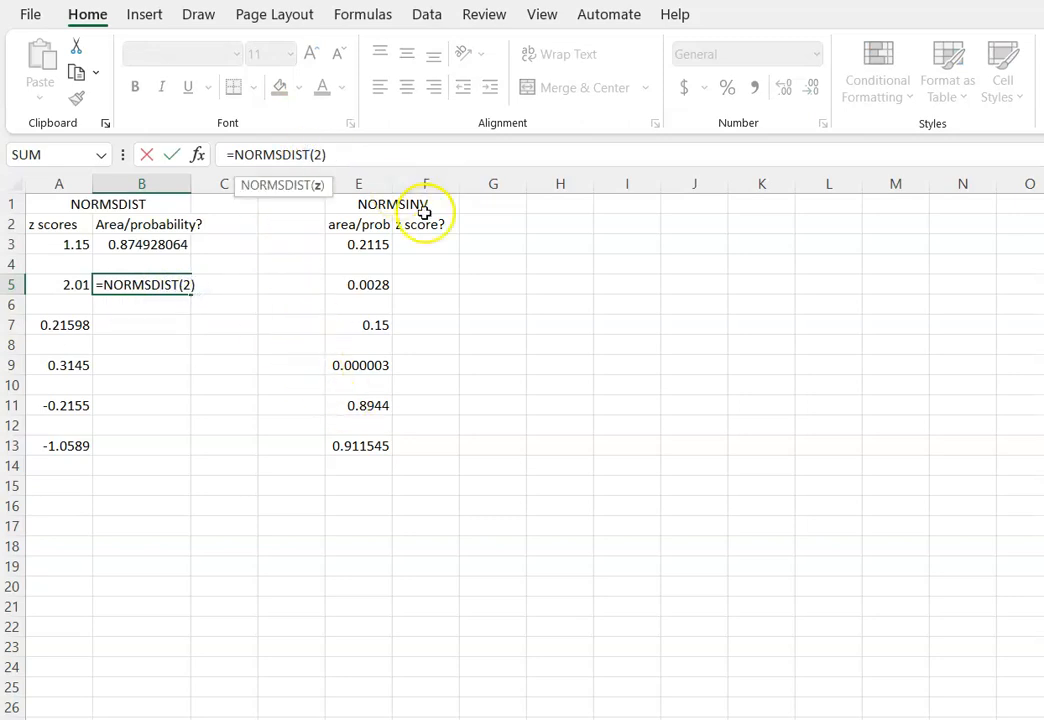
type("01")
left_click(320, 155)
type(".")
key("Return")
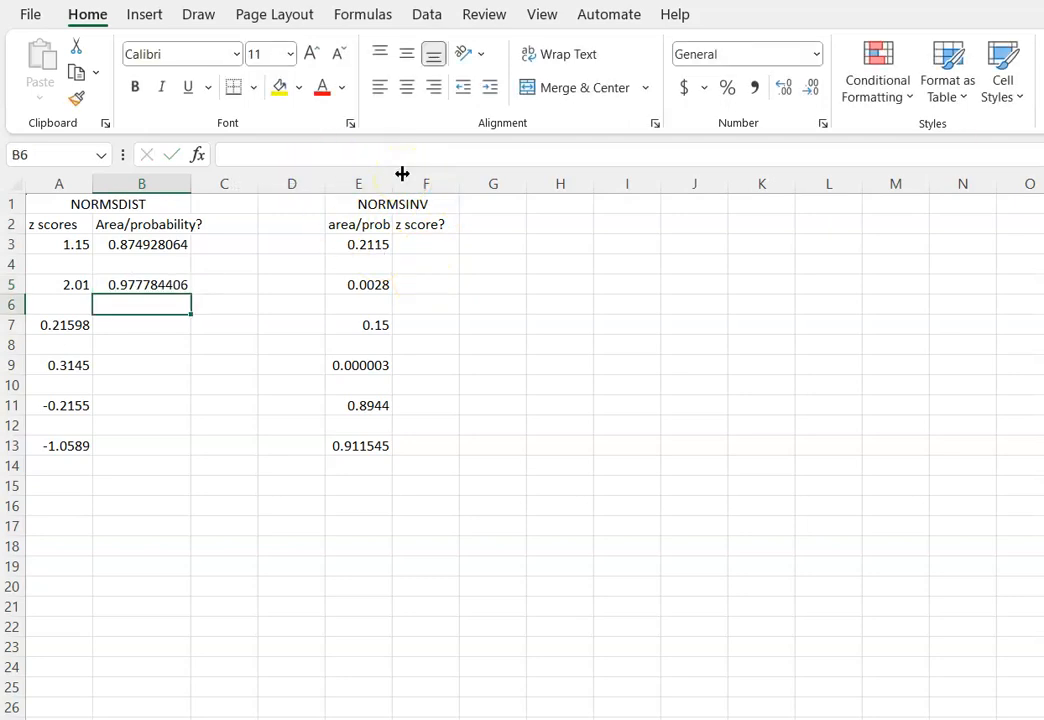
Enter a NORMSDIST formula in B7 that references the z score in A7.
left_click(141, 328)
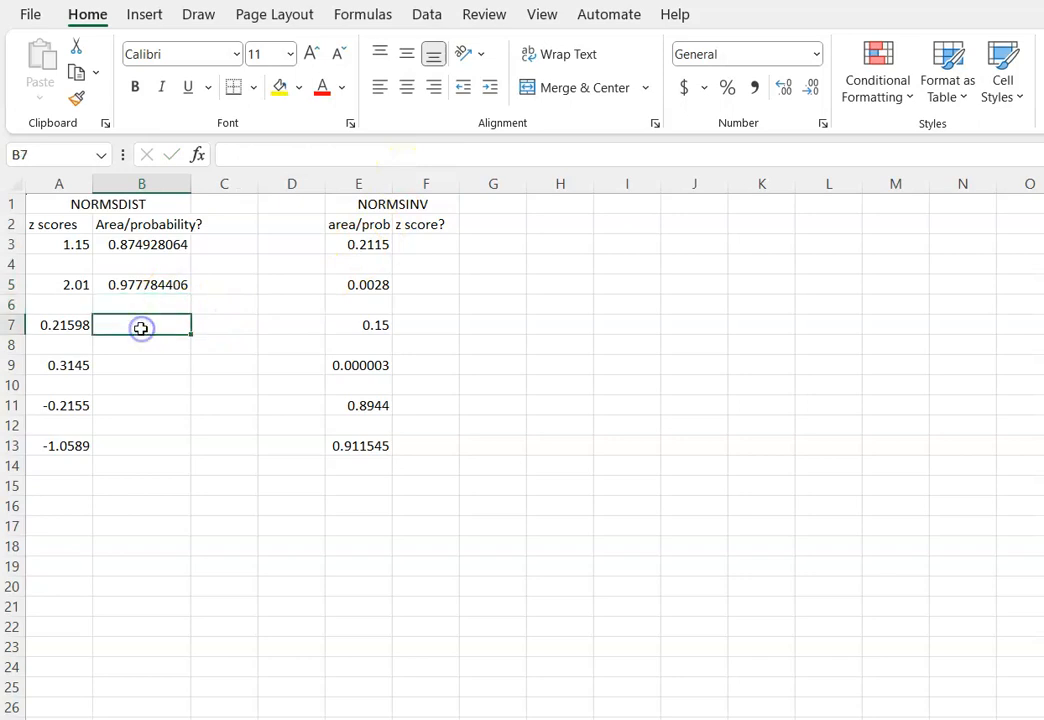
type("=")
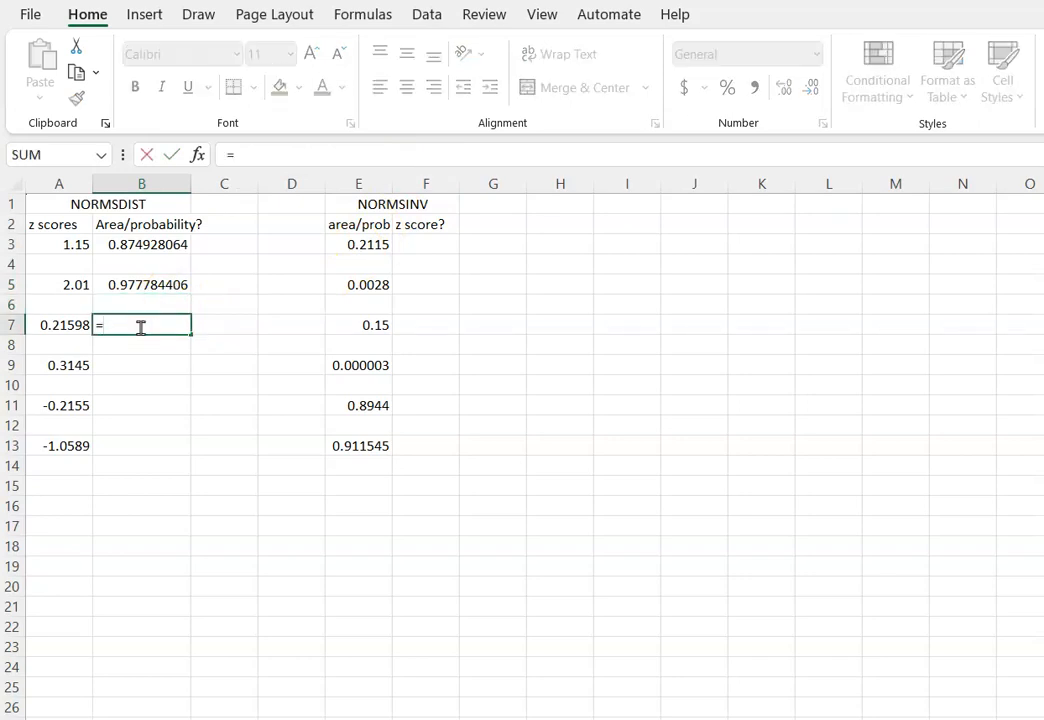
type("normsdist(")
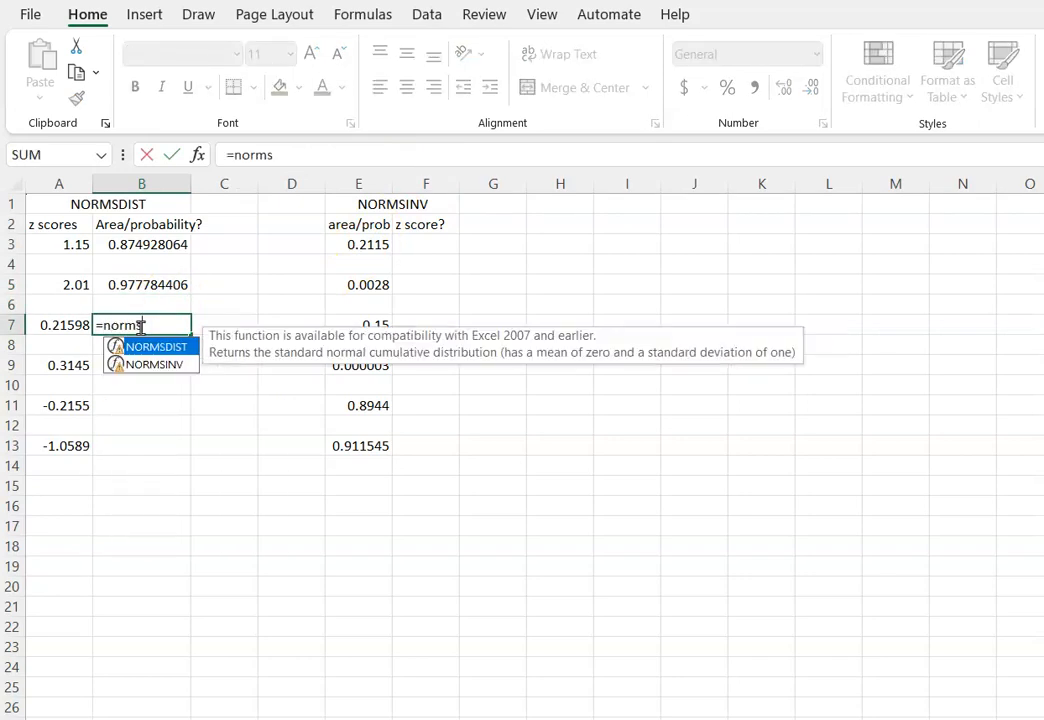
left_click(79, 325)
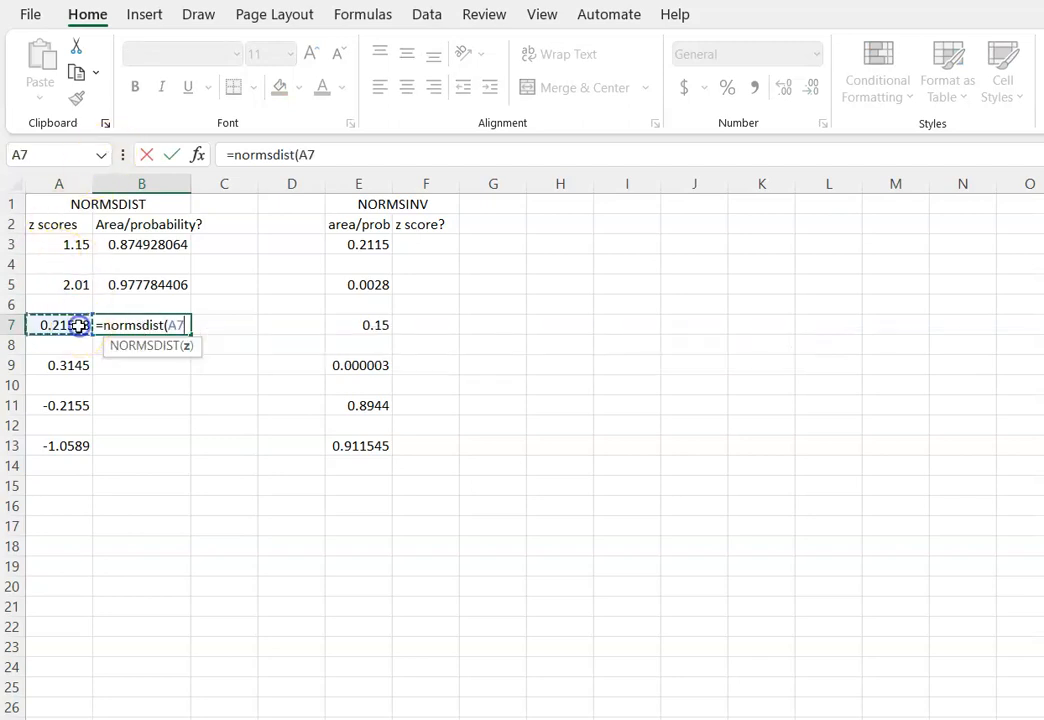
key("Return")
left_click(178, 313)
double_click(175, 325)
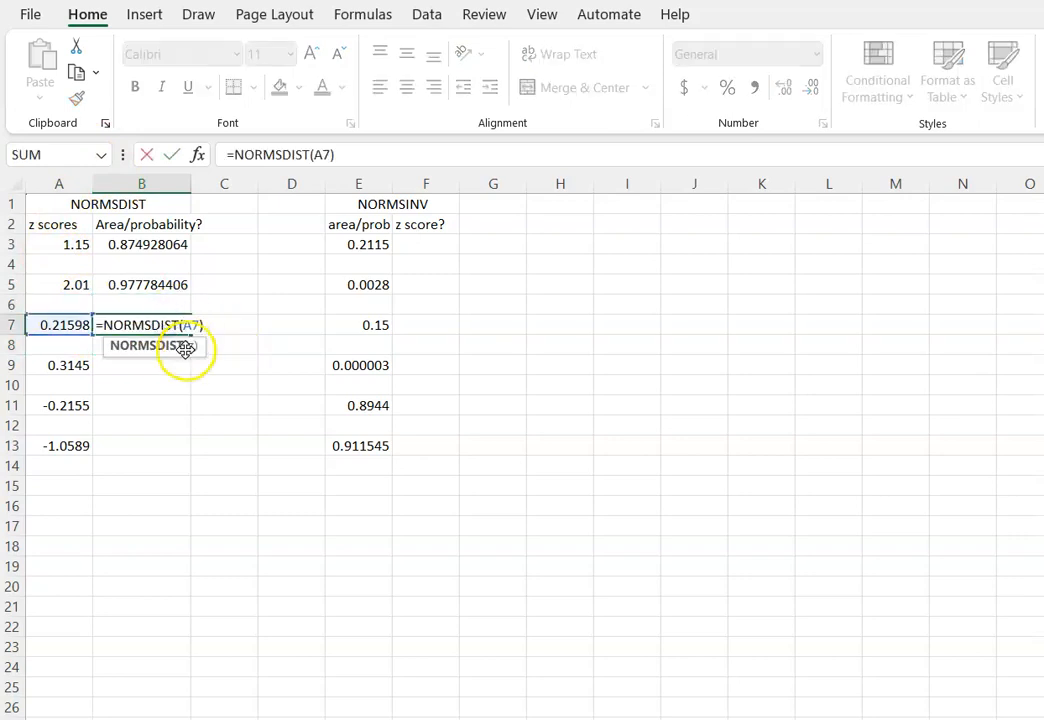
left_click(233, 391)
Copy the NORMSDIST formula from B7 into B9, B11 and B13.
left_click(162, 319)
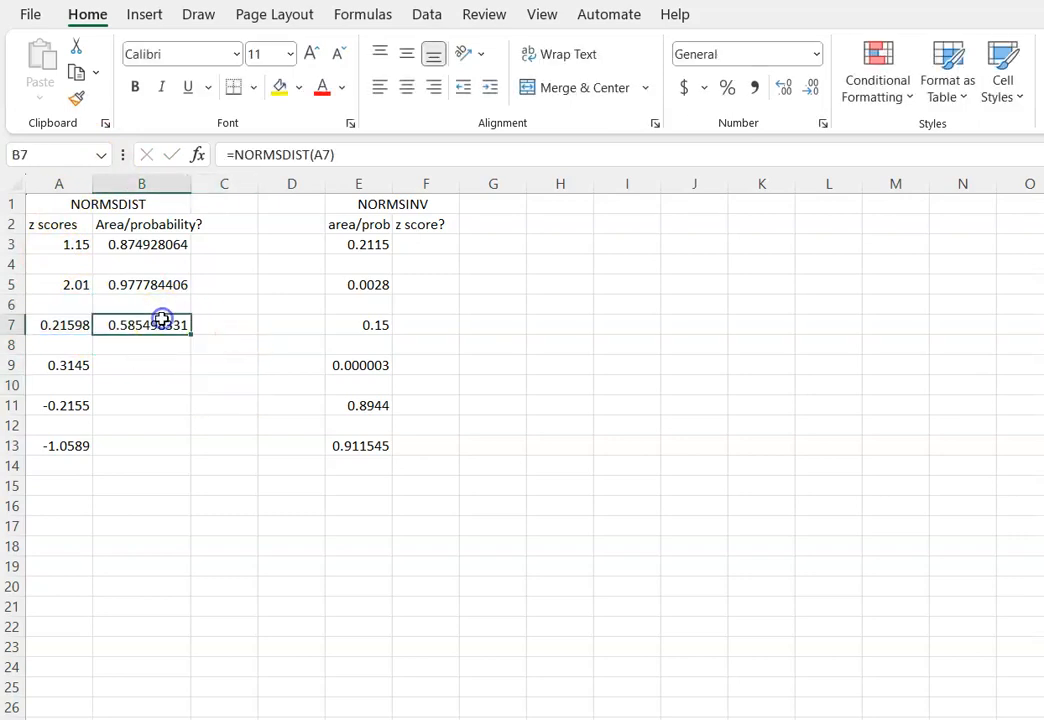
key("ctrl+c")
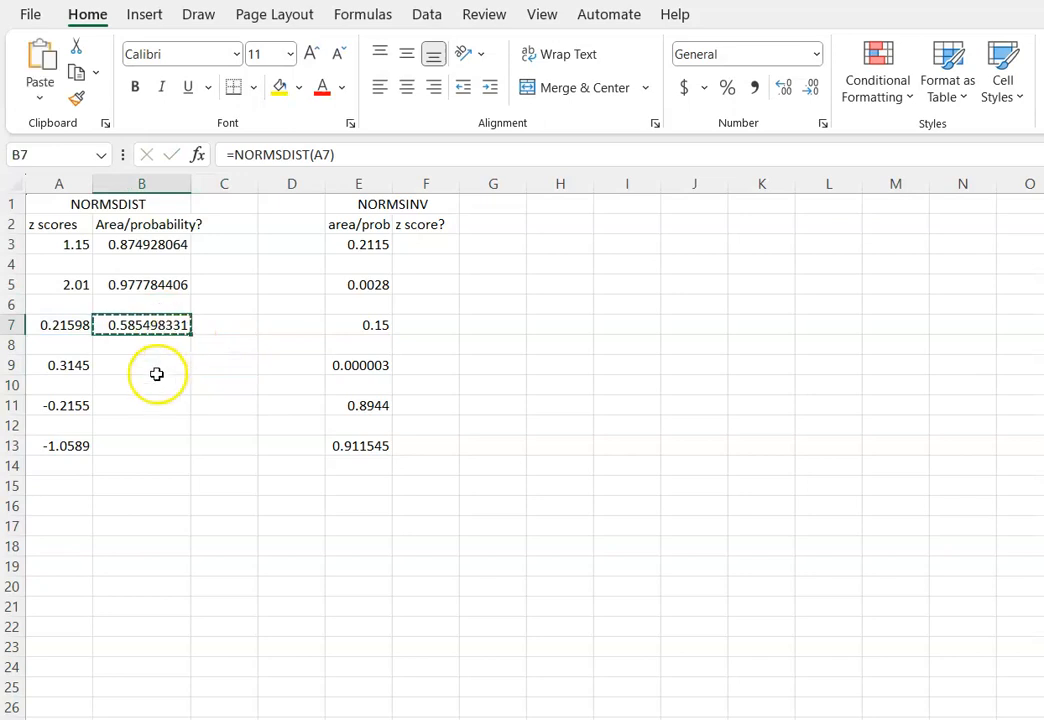
left_click(154, 365)
key("ctrl+v")
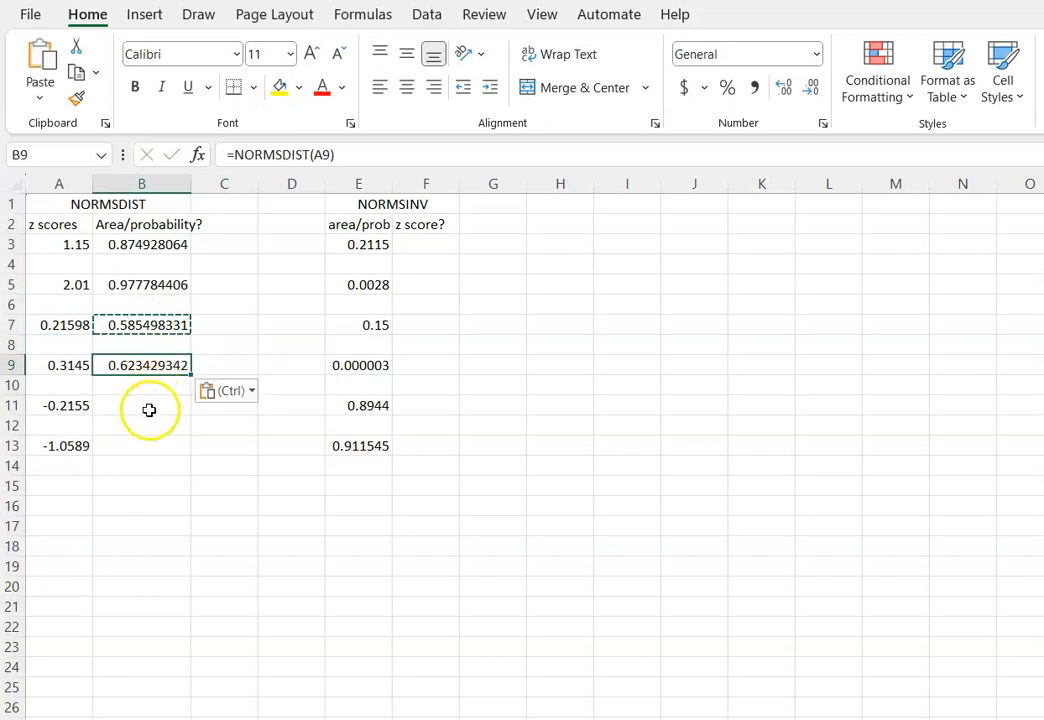
left_click(149, 406)
key("ctrl+v")
left_click(145, 446)
key("ctrl+v")
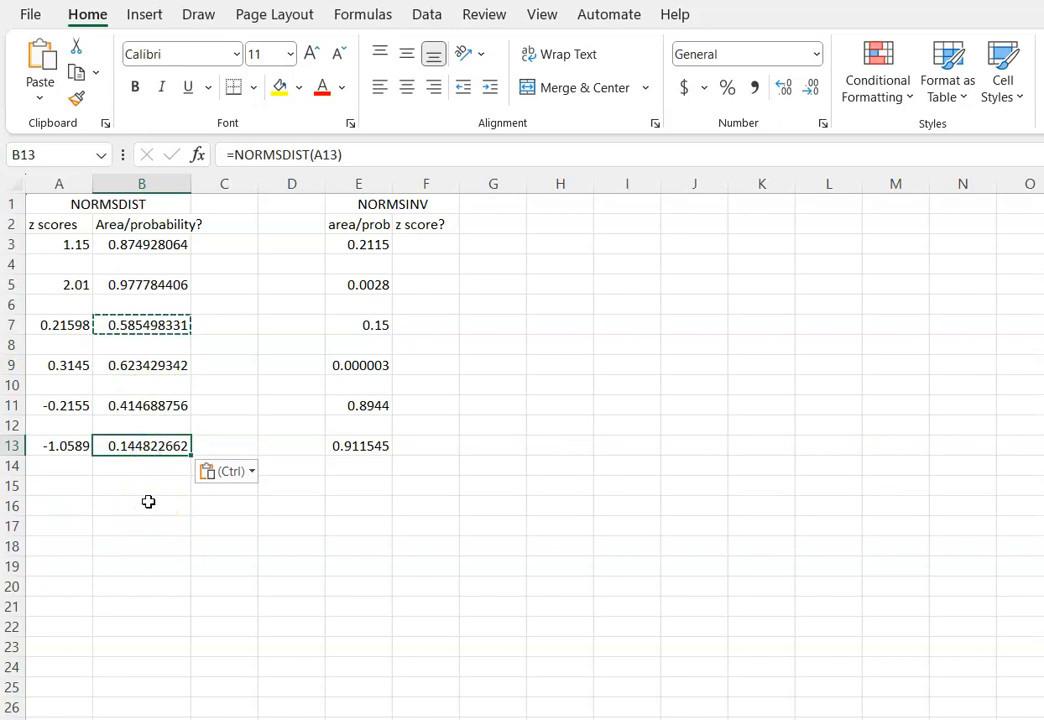
left_click(140, 323)
left_click(140, 365)
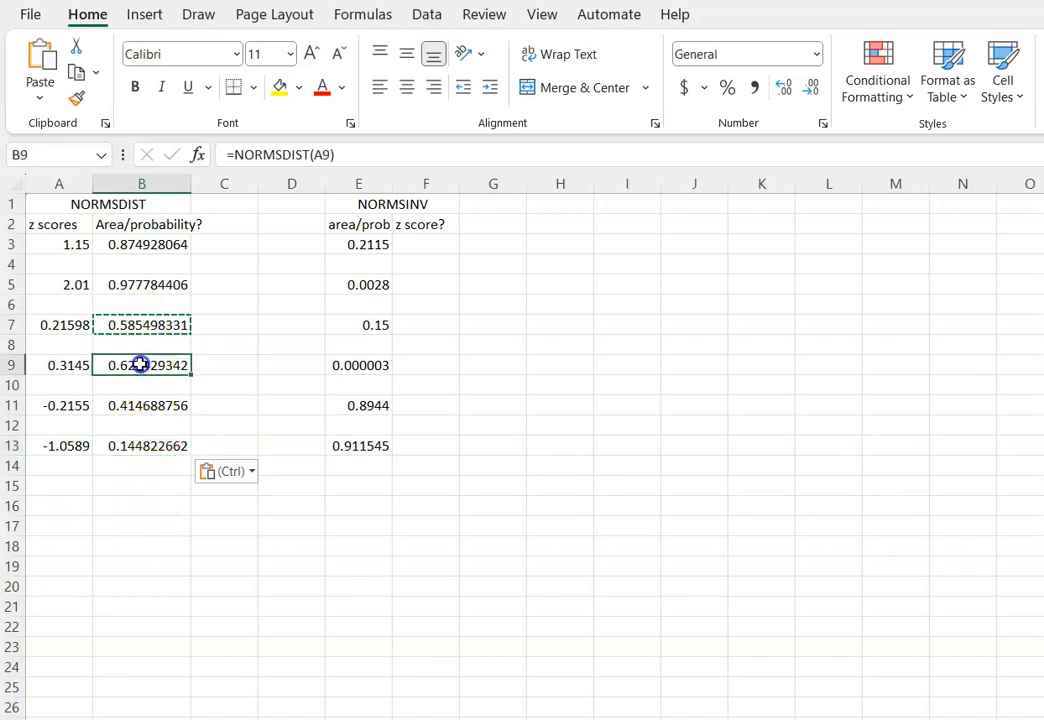
left_click(144, 406)
left_click(145, 442)
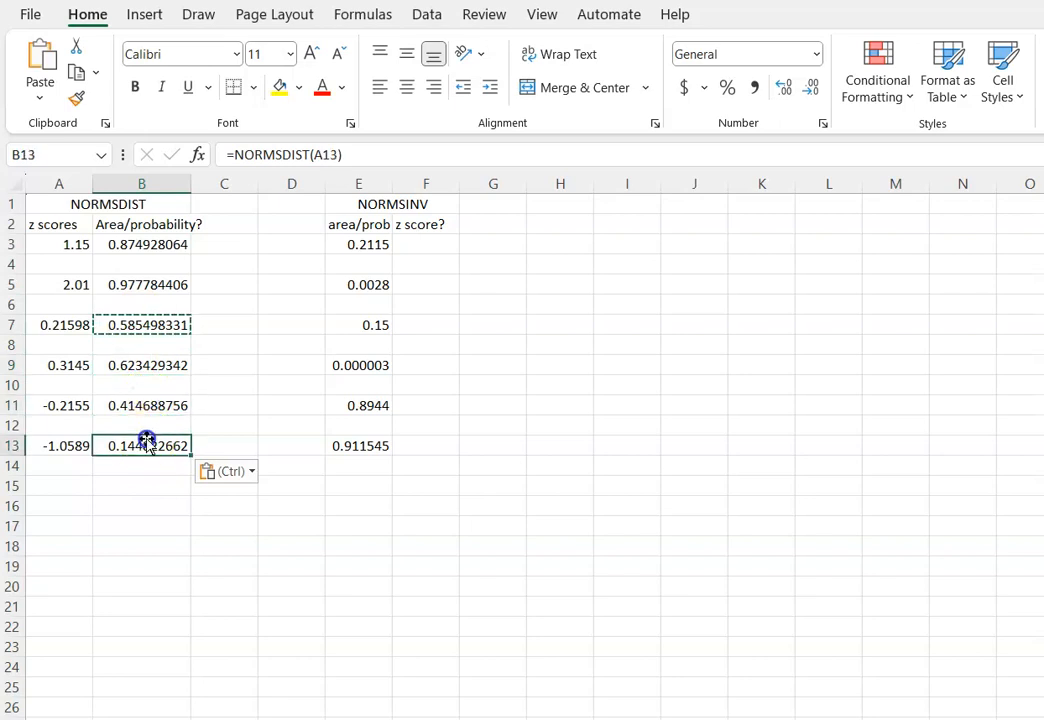
left_click(147, 498)
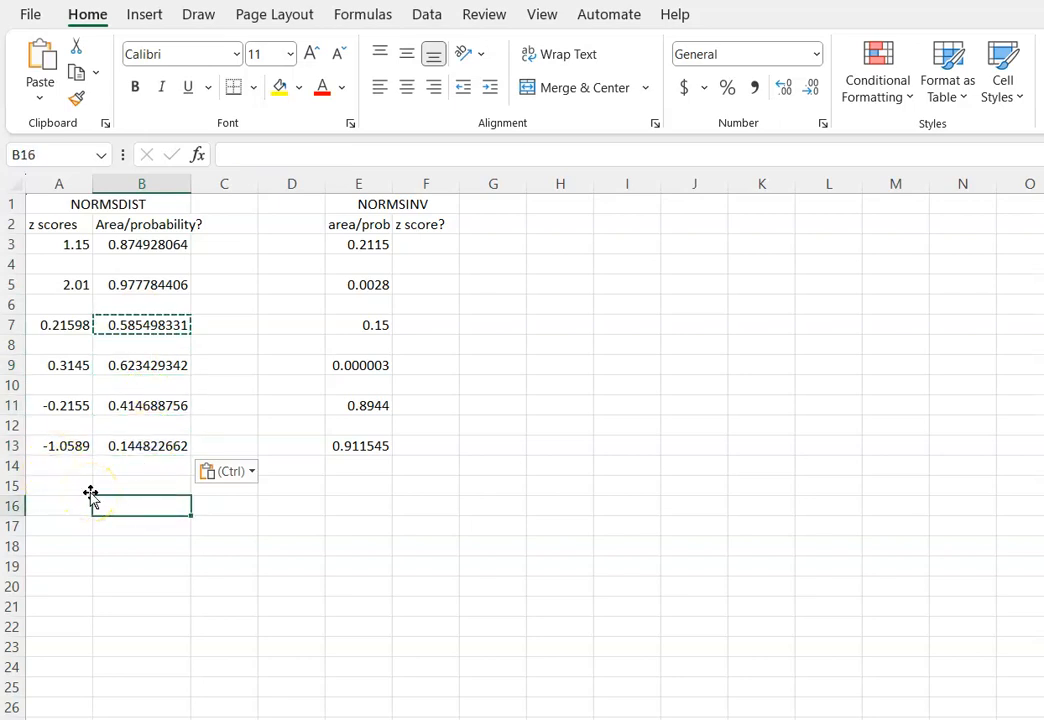
Examine the negative z score in A11 with its formula in B11, and the probabilities listed in column E.
left_click(62, 406)
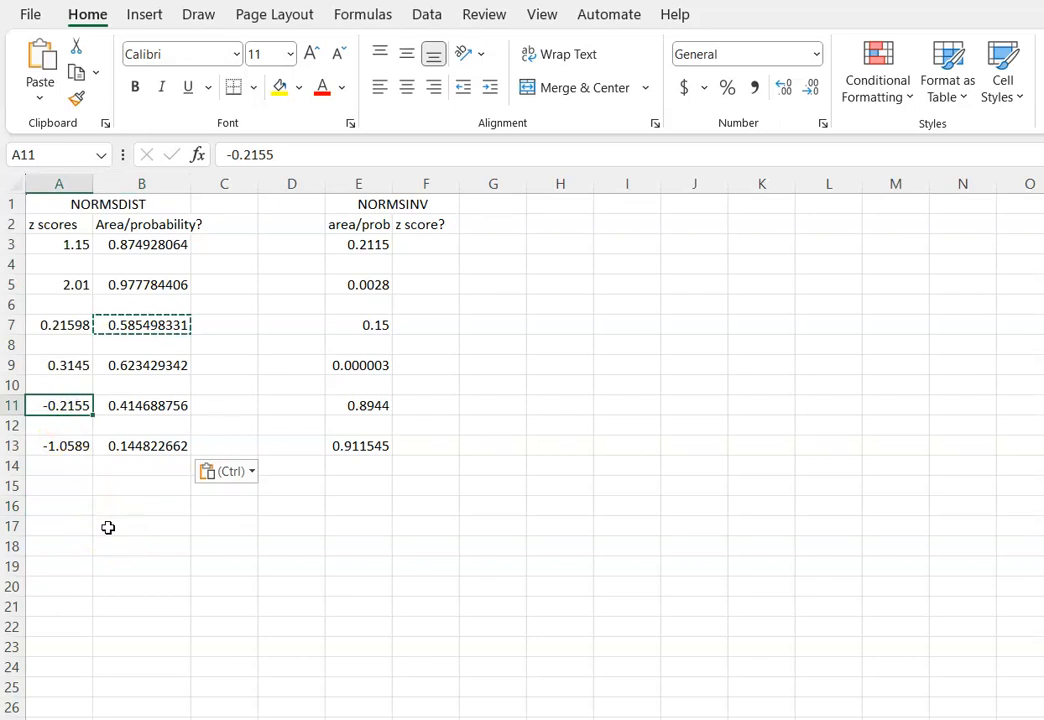
left_click(149, 403)
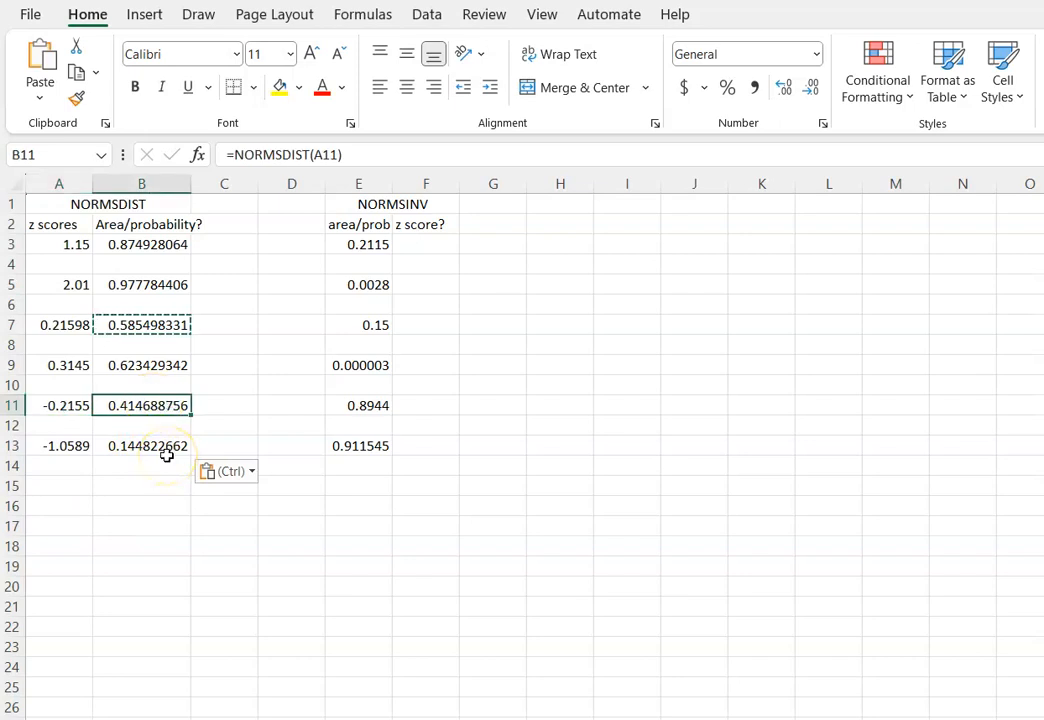
left_click(53, 406)
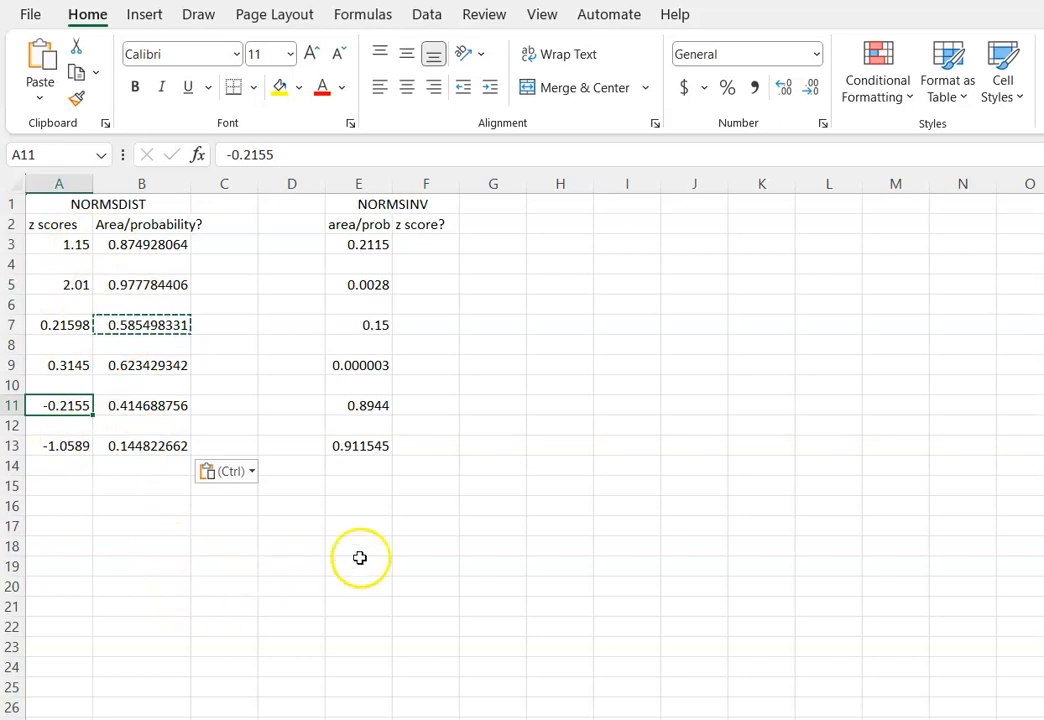
left_click(443, 242)
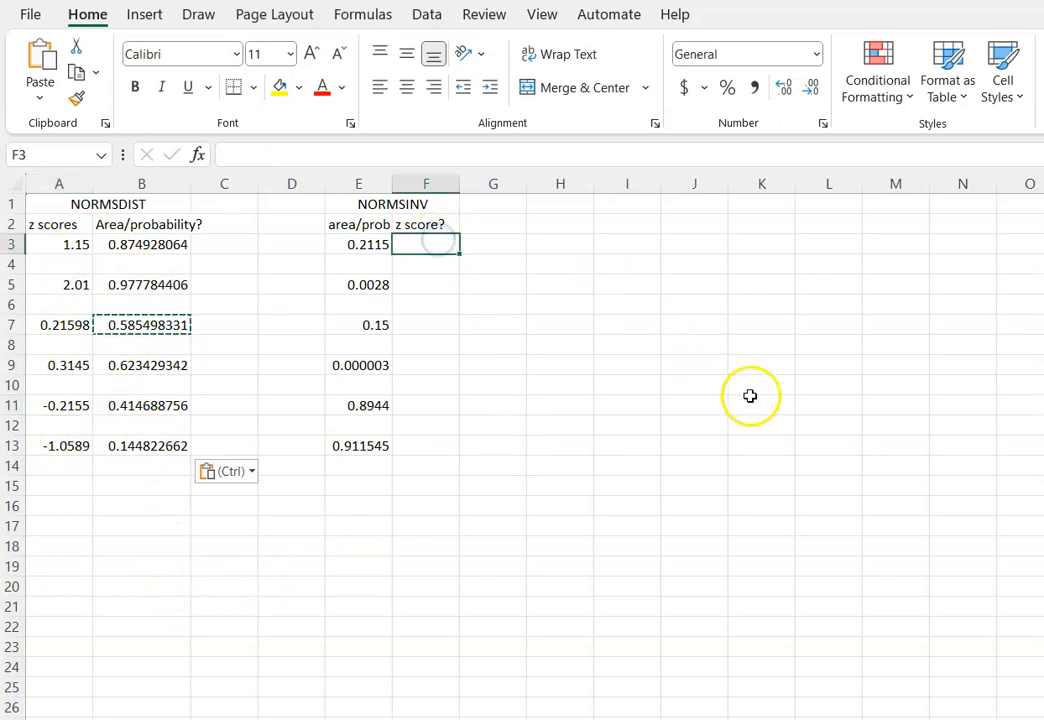
left_click(362, 241)
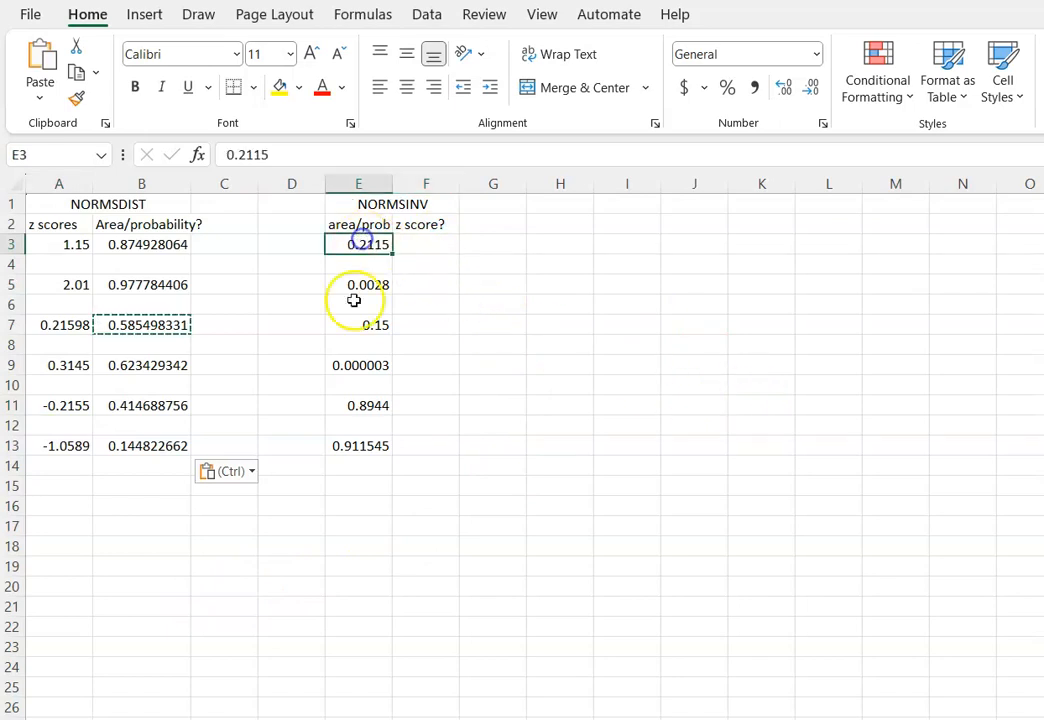
left_click(362, 287)
left_click(366, 326)
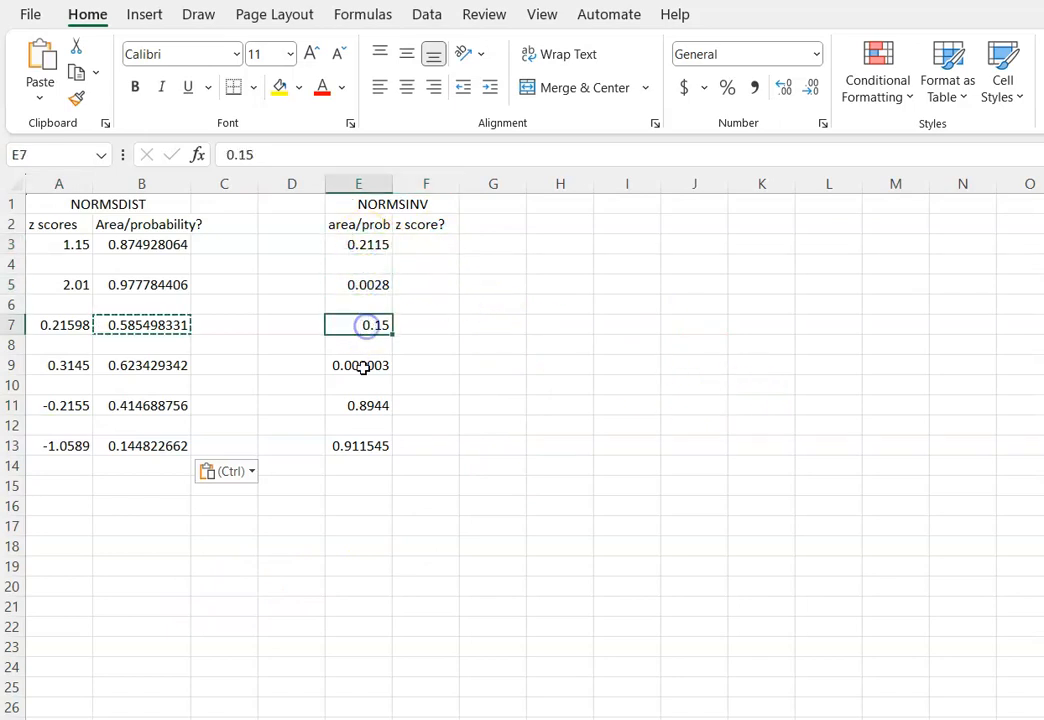
left_click(364, 366)
Enter a NORMSINV formula in F3 that references the probability in E3.
left_click(429, 238)
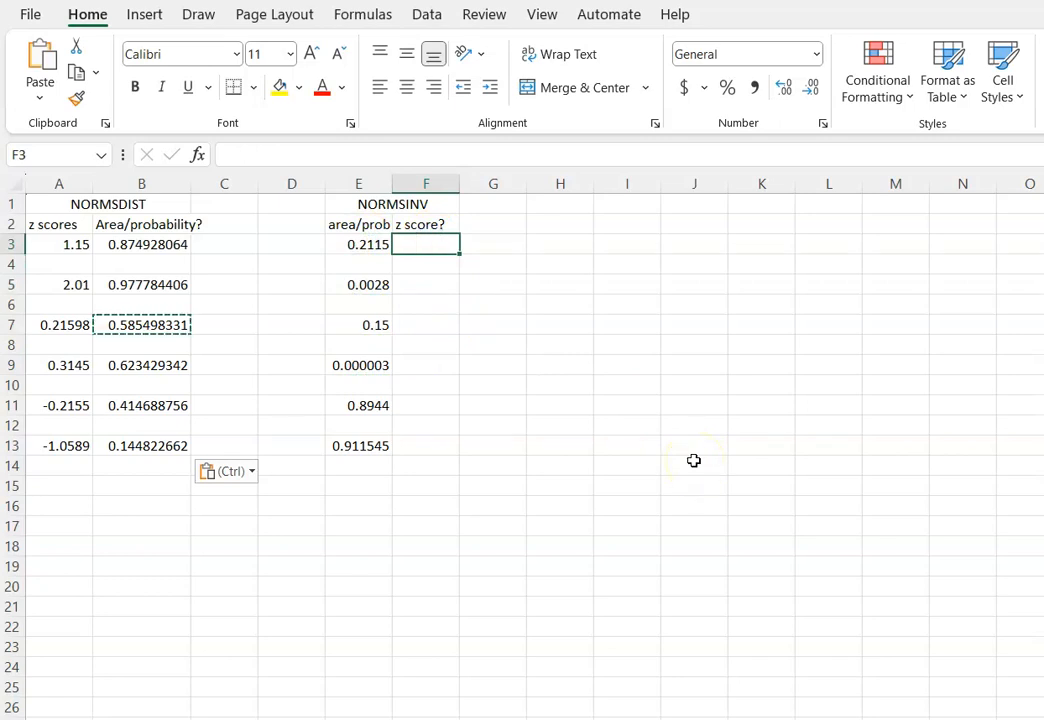
type("=")
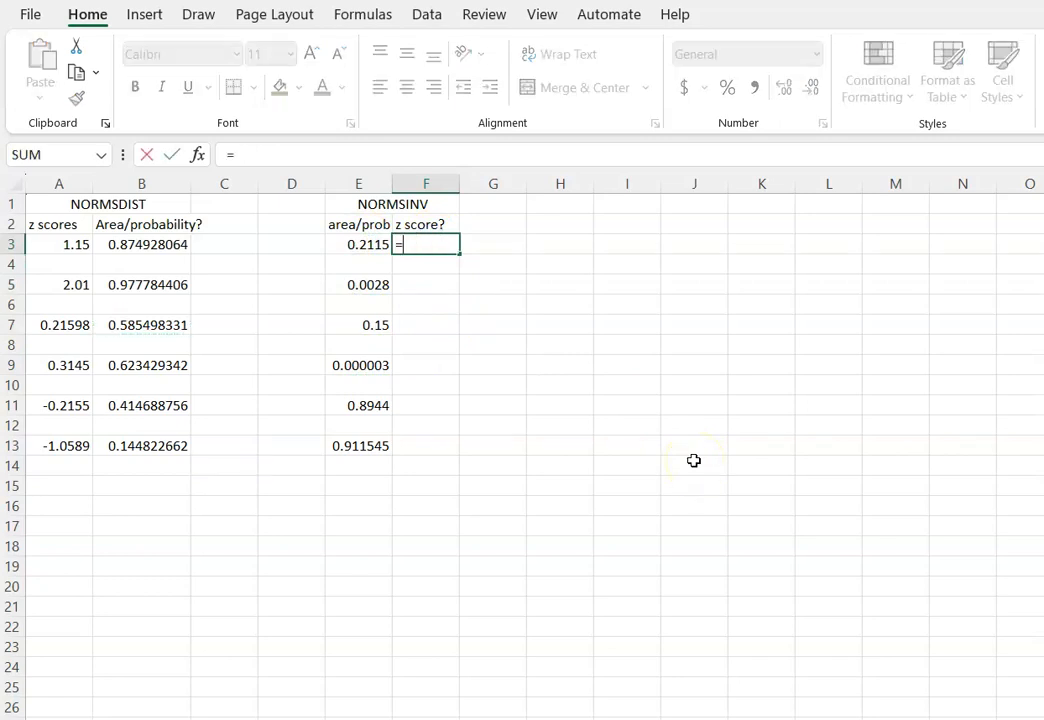
type("normsi")
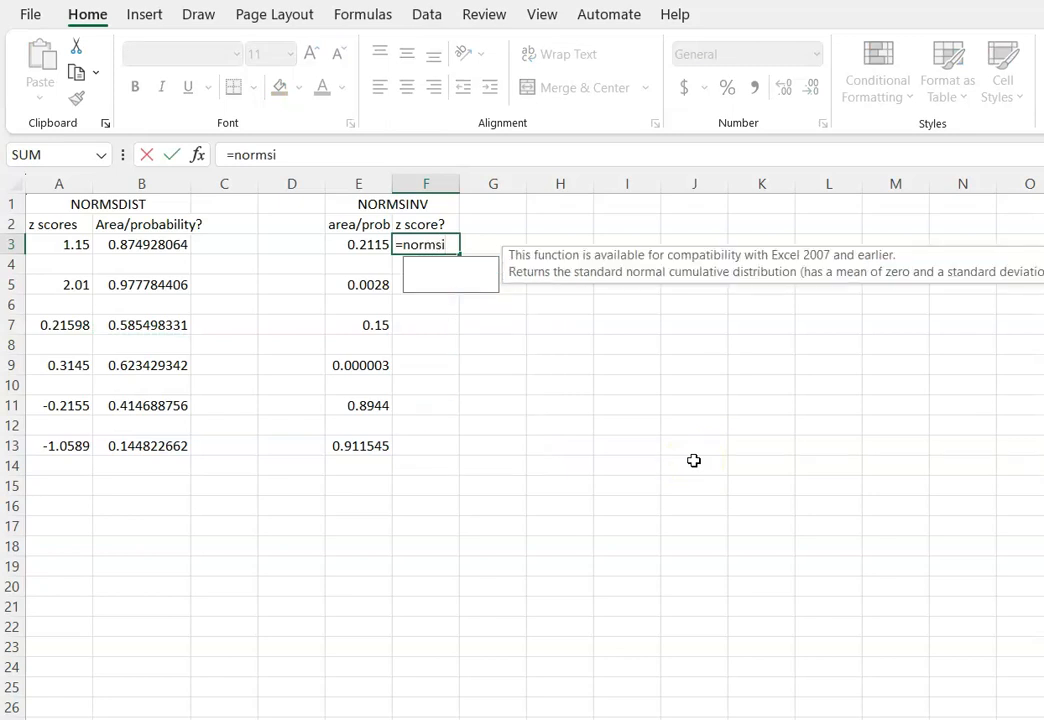
type("nv")
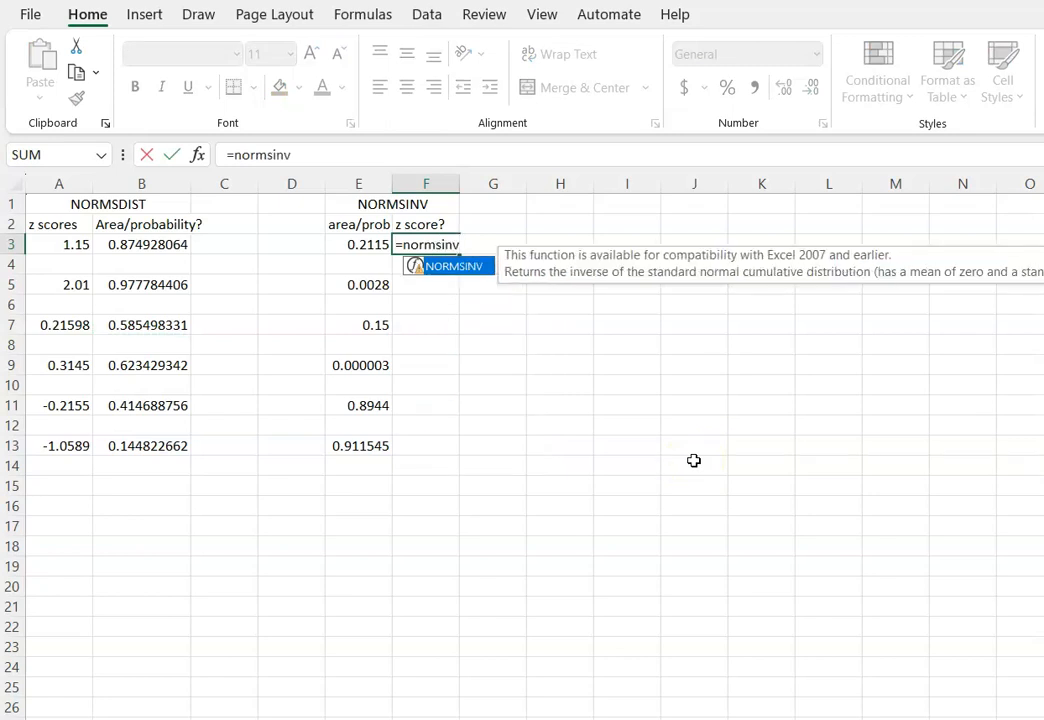
type("(")
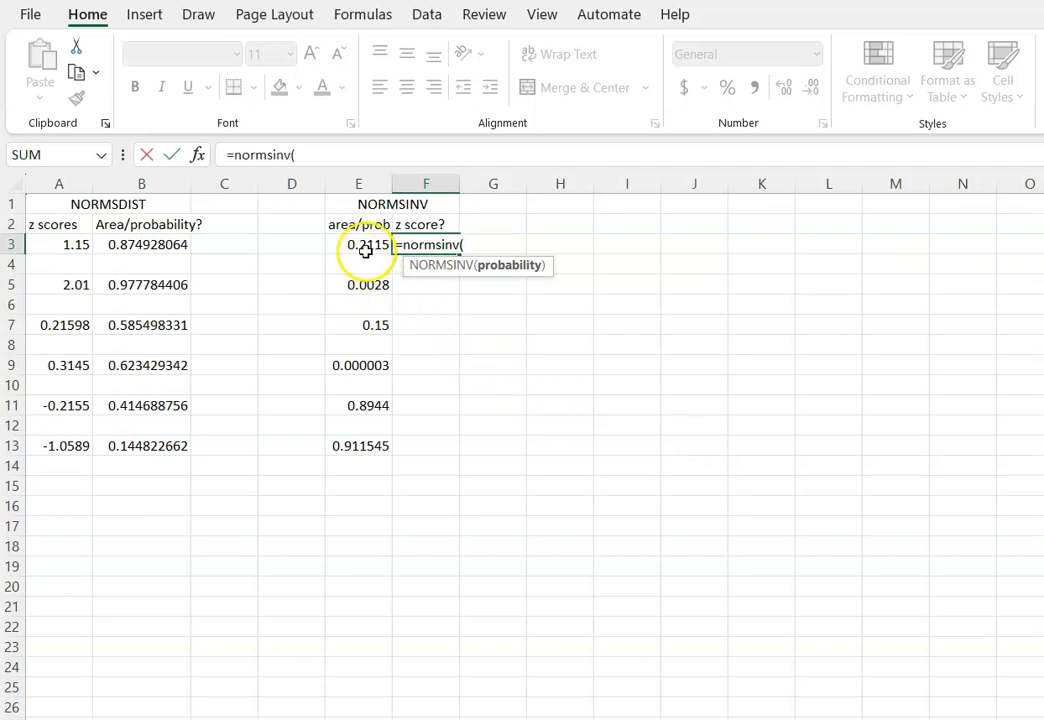
left_click(361, 244)
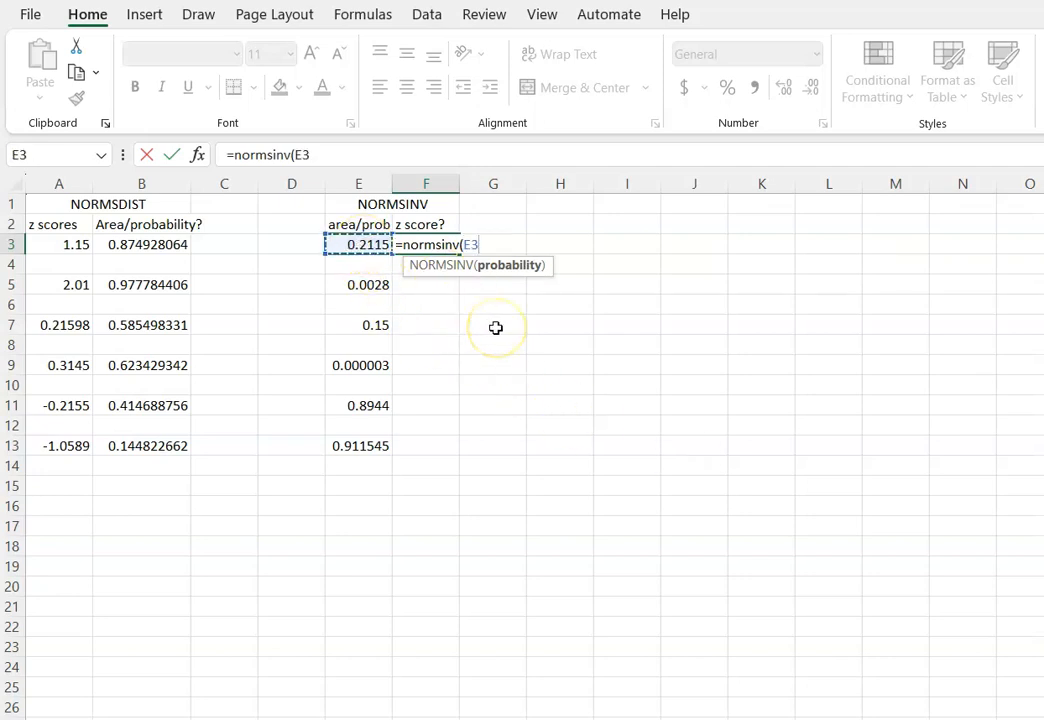
key("Return")
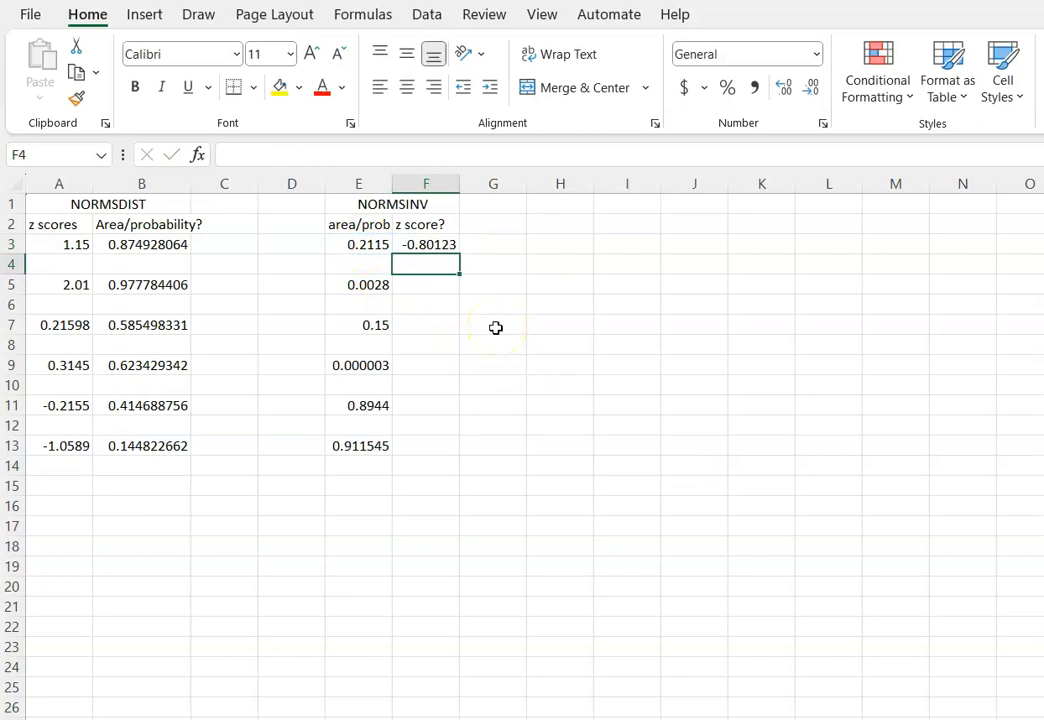
Copy the NORMSINV formula from F3 into F5 and check it against the probability in E5.
left_click(370, 248)
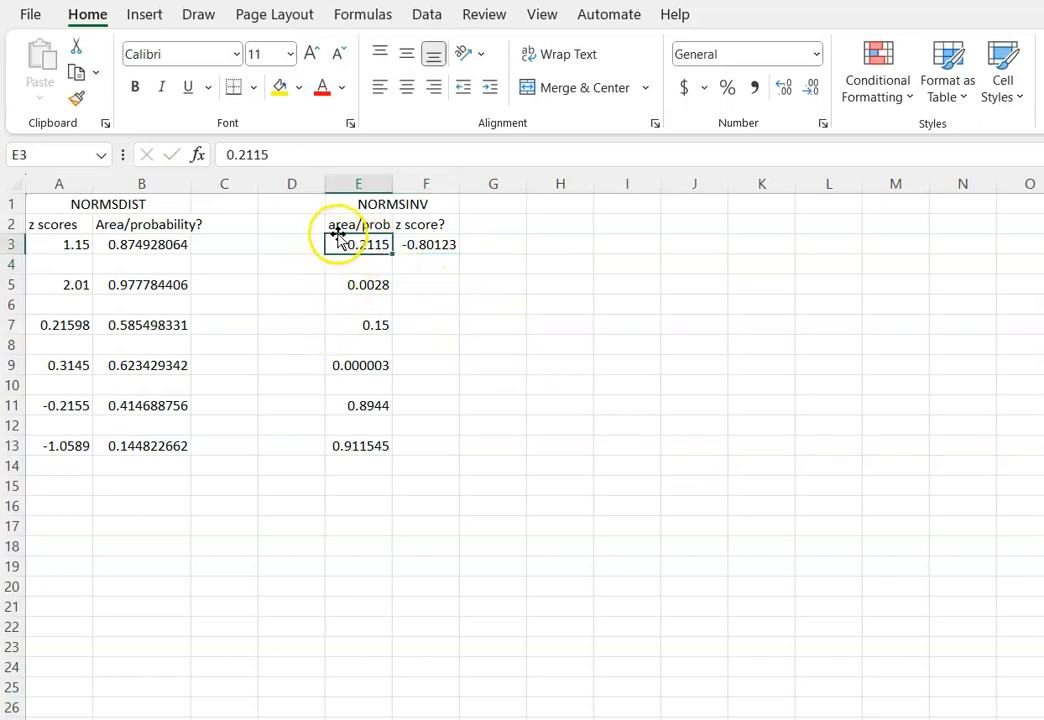
left_click(441, 240)
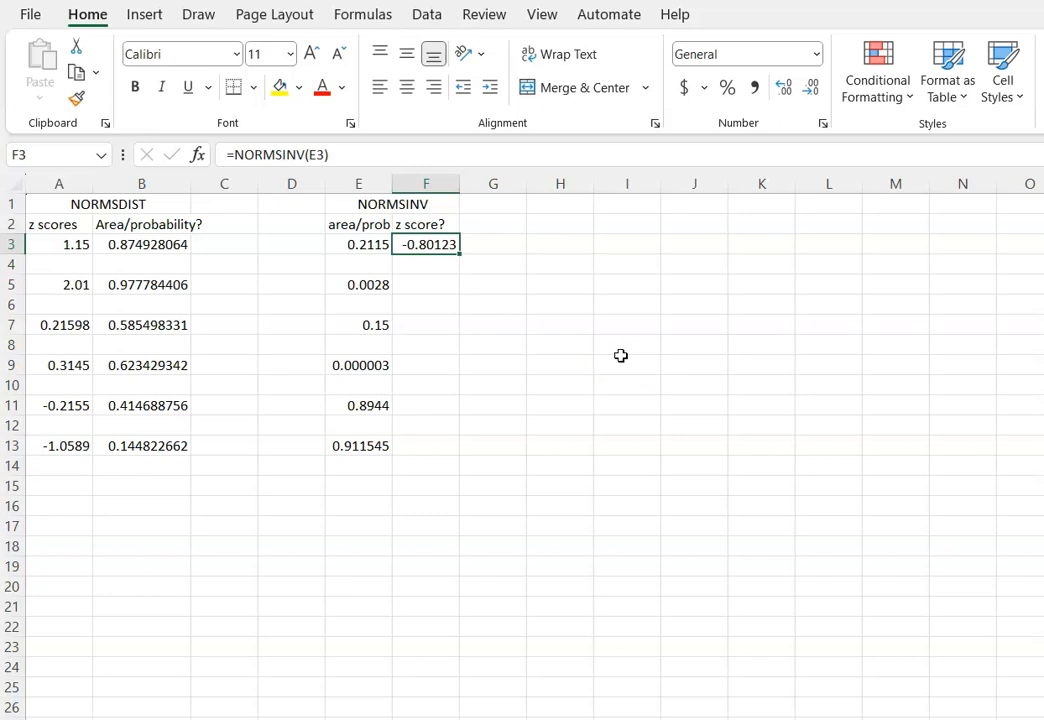
left_click(438, 283)
left_click(443, 247)
key("ctrl+c")
left_click(443, 282)
key("ctrl+v")
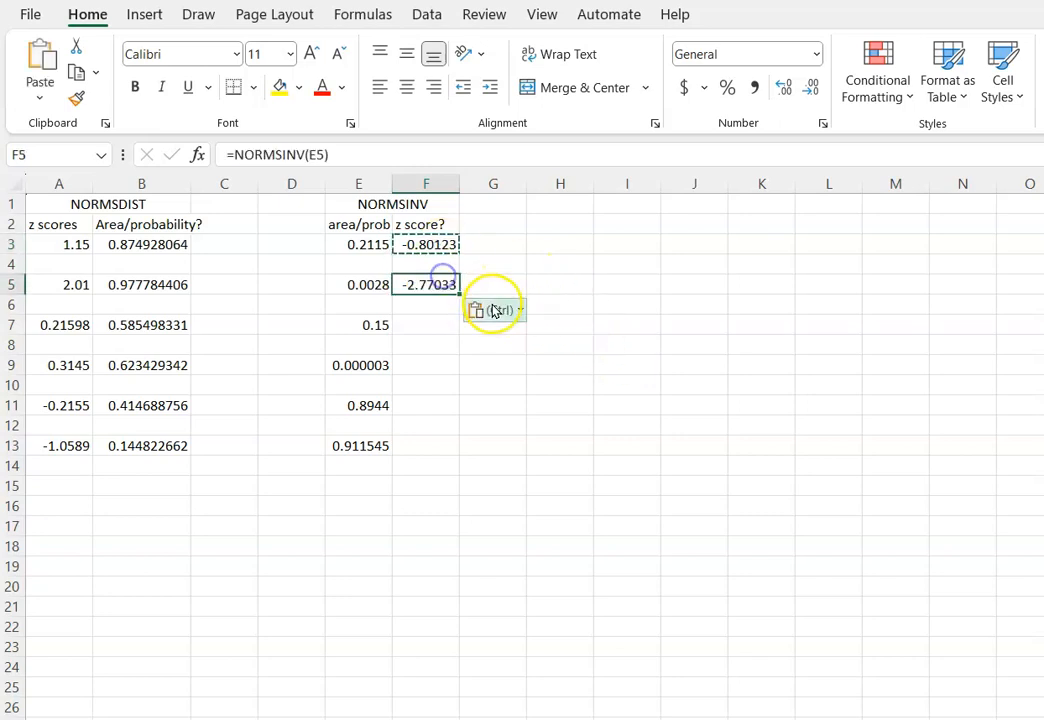
left_click(493, 311)
left_click(356, 286)
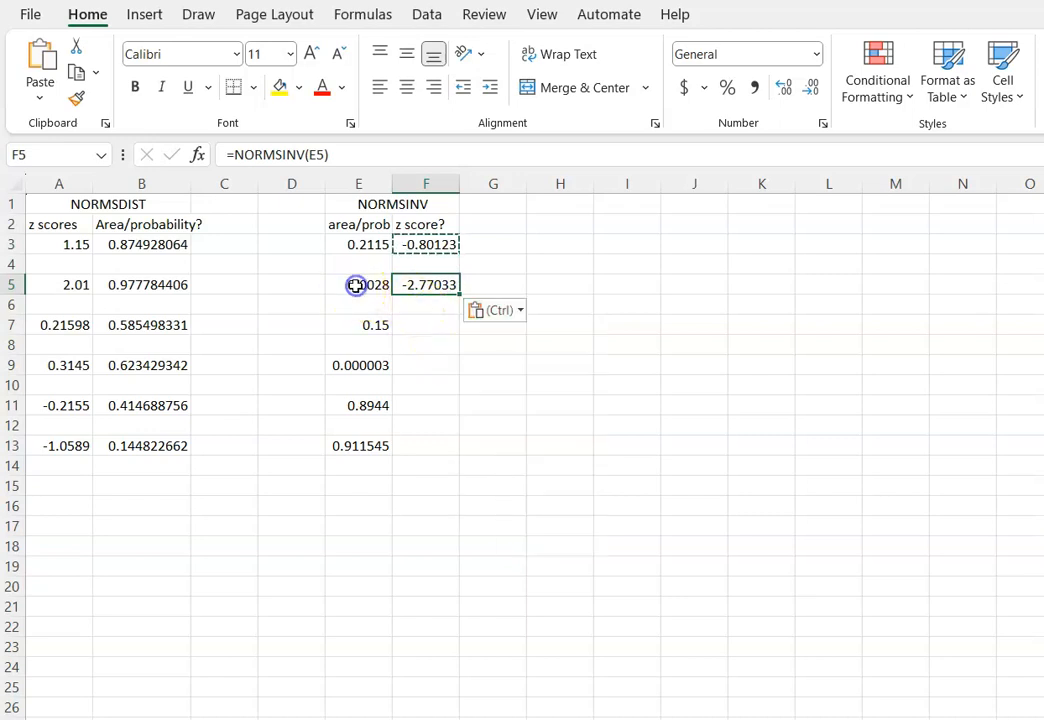
left_click(356, 286)
left_click(426, 283)
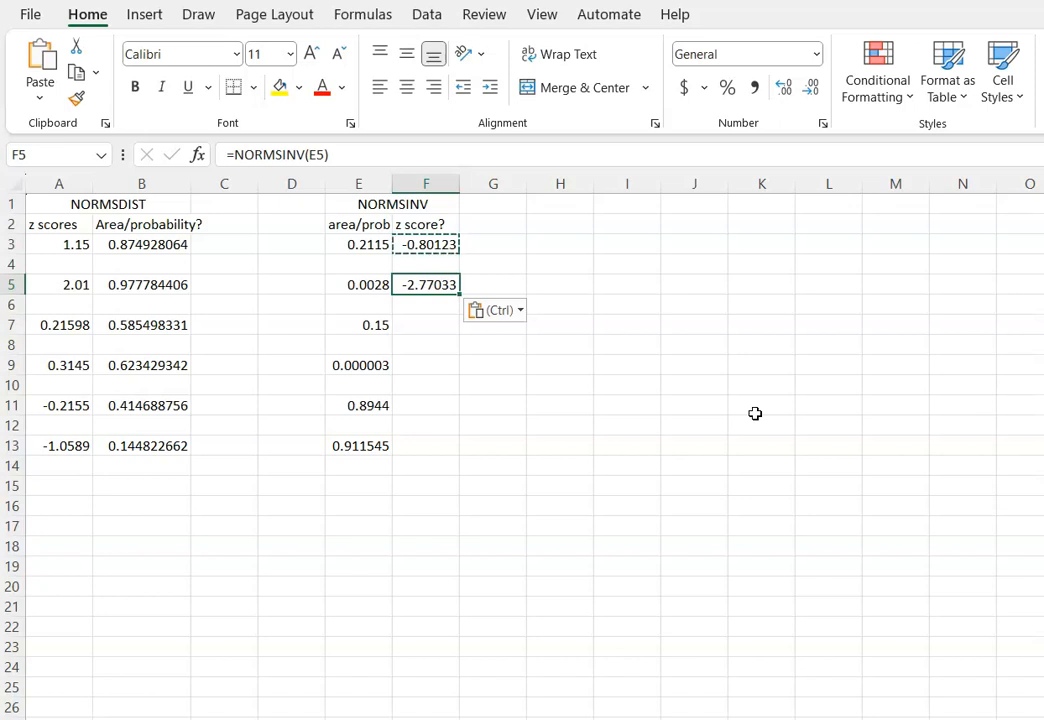
Enter a NORMSINV formula in F7 with the number 0.15 as its argument instead of a cell reference.
left_click(427, 323)
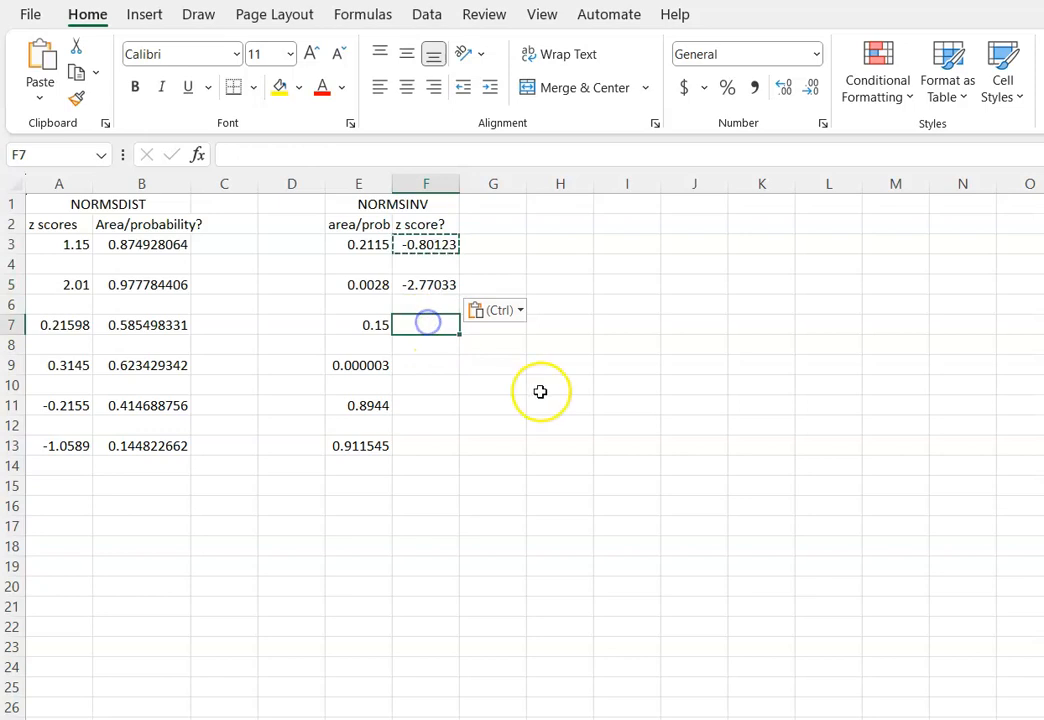
type("=")
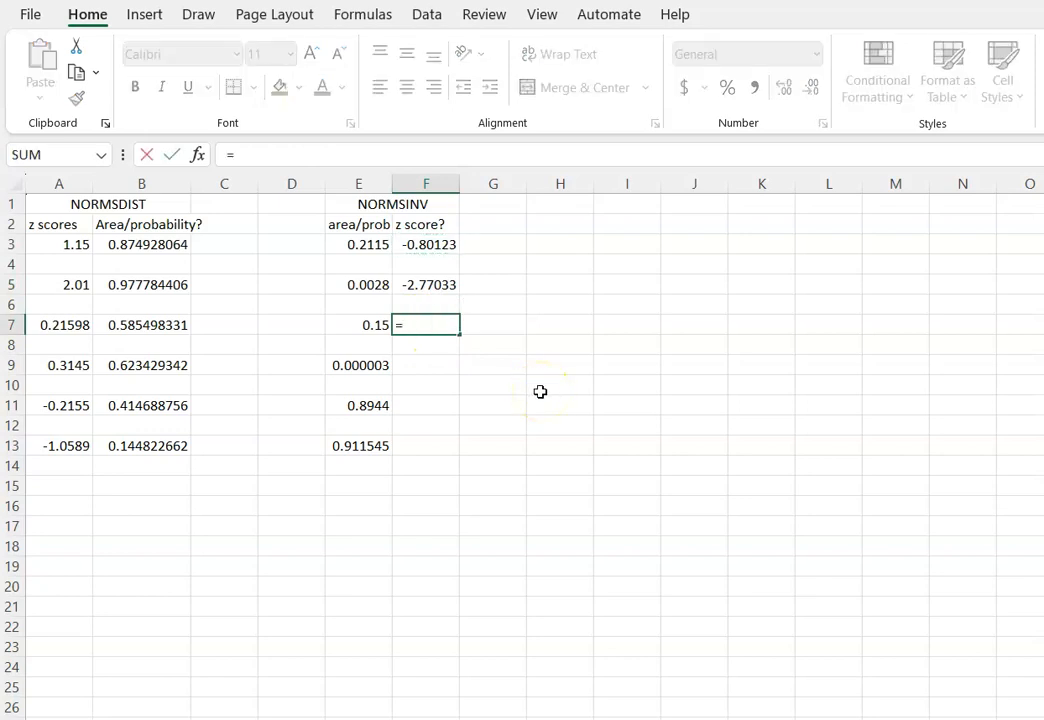
type("bi")
key("BackSpace")
key("BackSpace")
type("normsin")
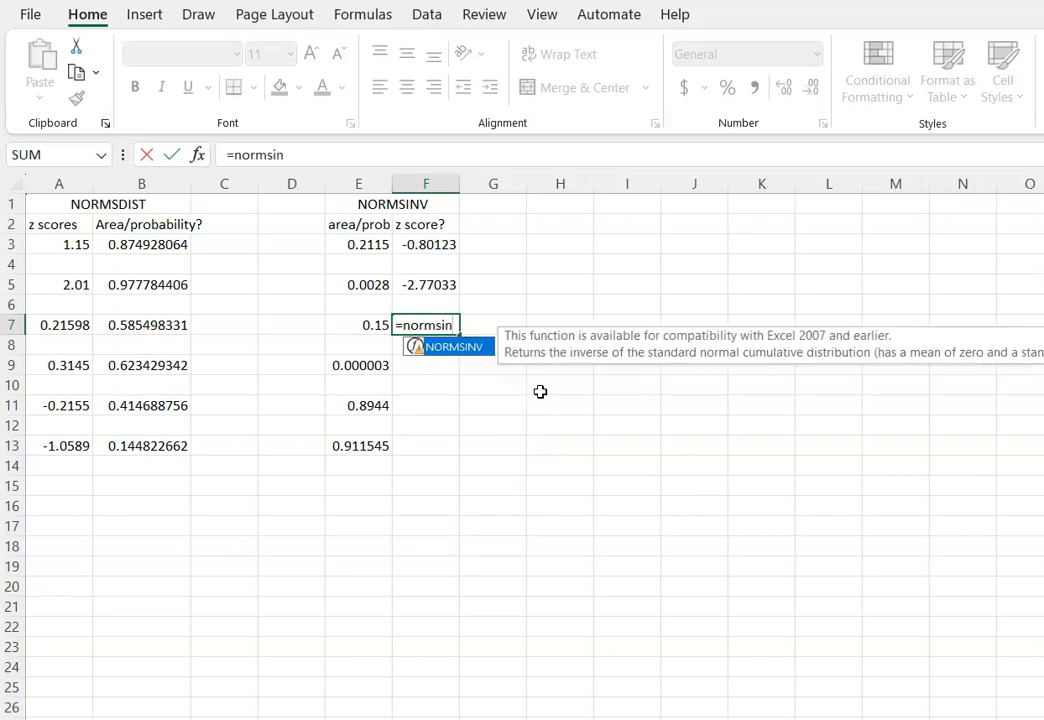
type("v(0.15")
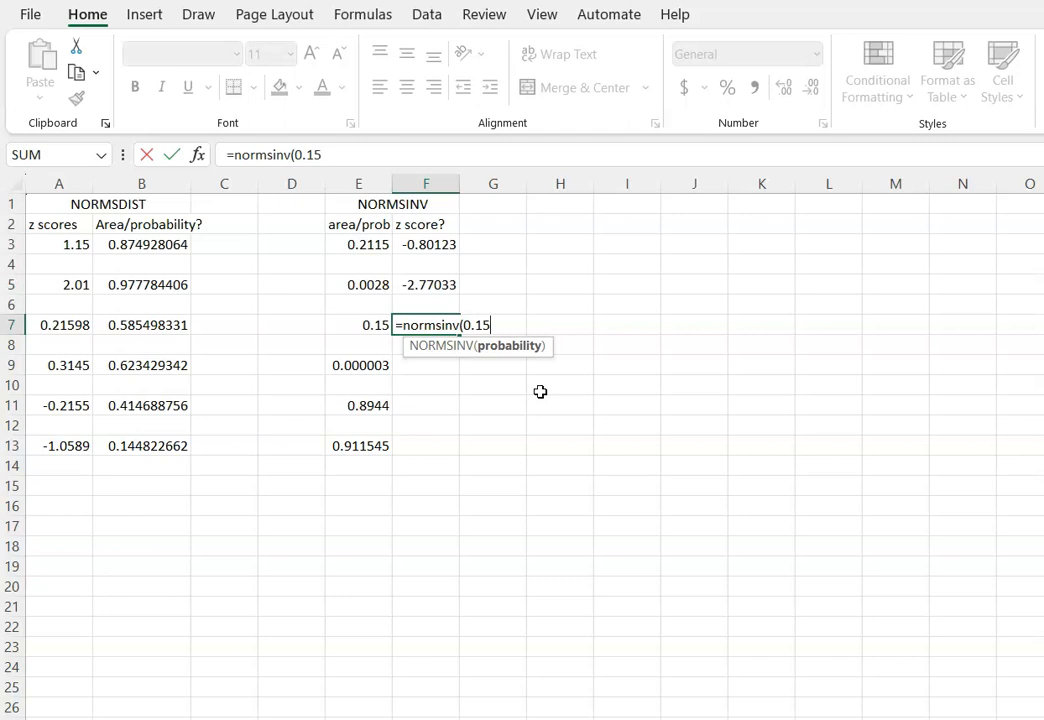
key("Return")
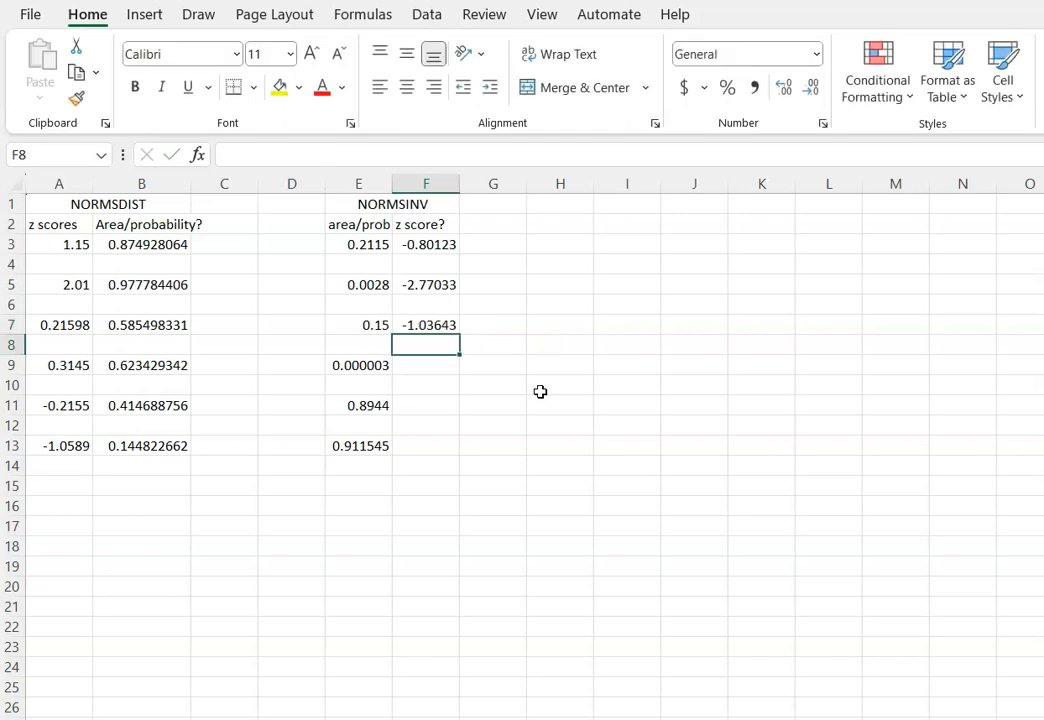
Try to fill F9, F11 and F13 by copying the fixed-number NORMSINV formula from F7, and check the pasted formulas.
left_click(443, 322)
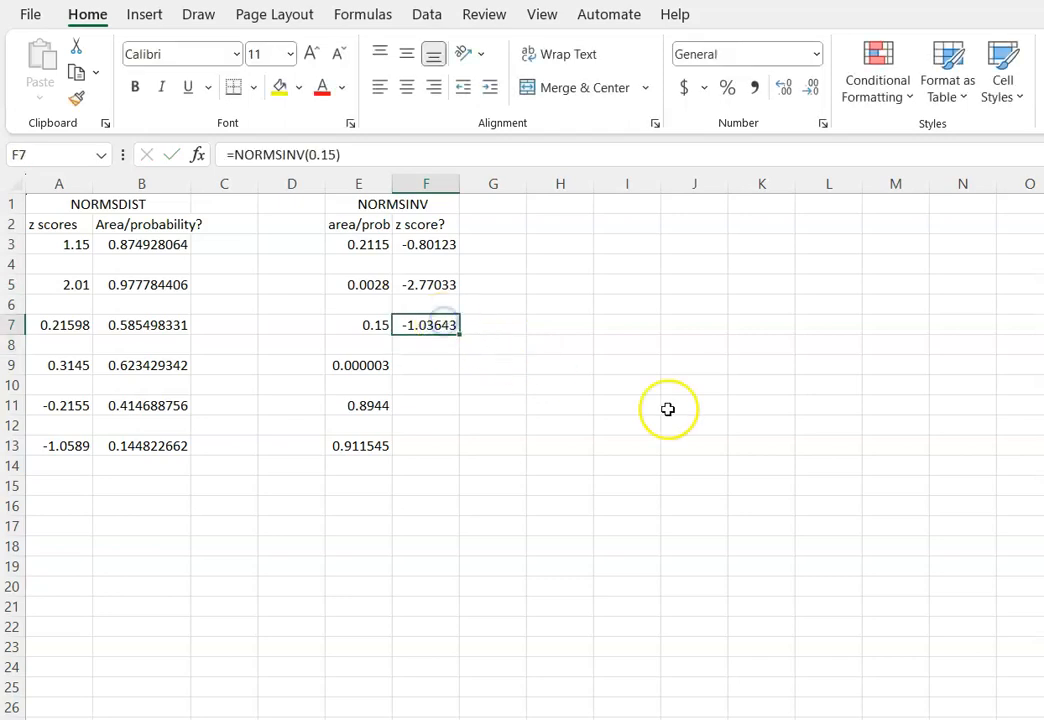
key("ctrl+c")
left_click(427, 365)
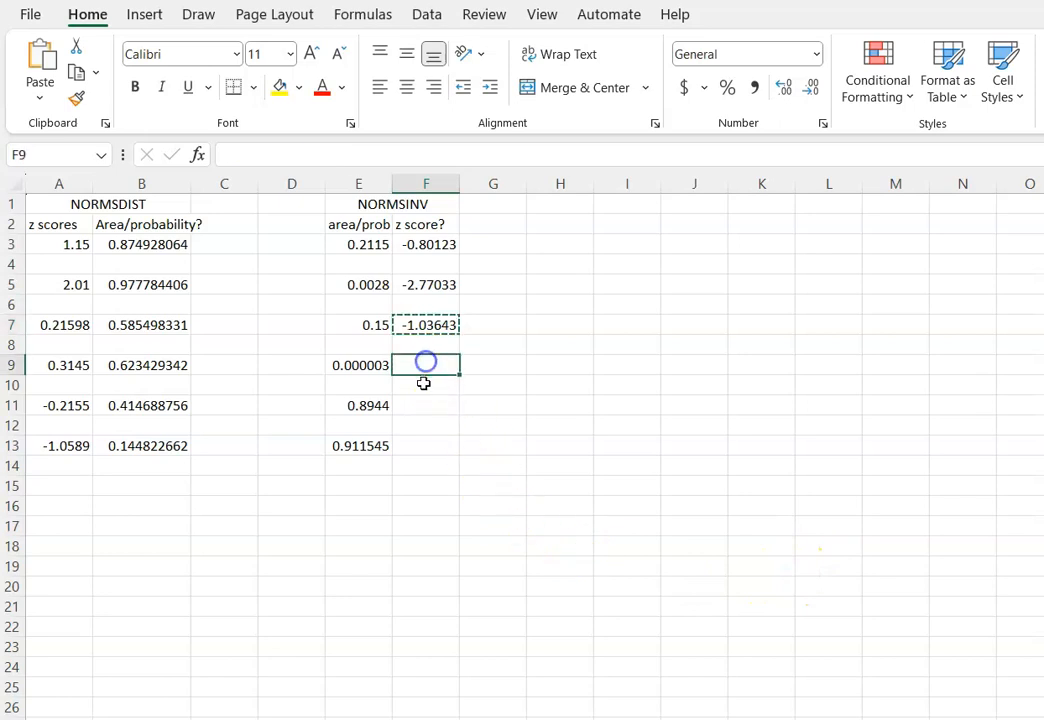
key("ctrl+v")
left_click(427, 408)
key("ctrl+v")
left_click(431, 444)
key("ctrl+v")
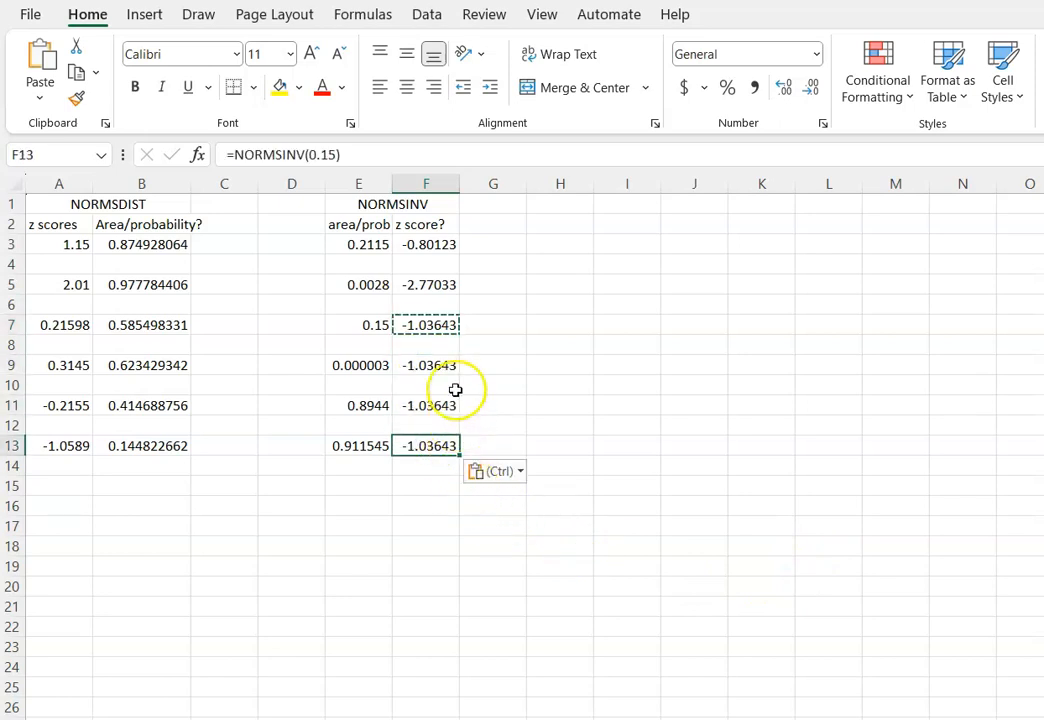
left_click(437, 366)
left_click(433, 323)
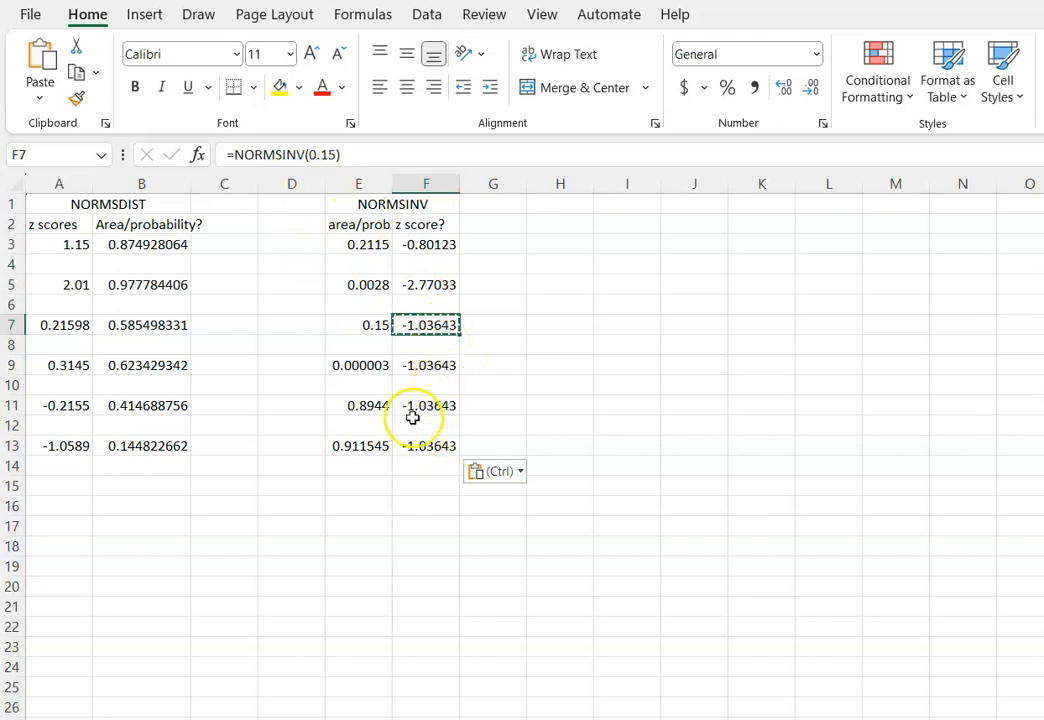
left_click(437, 362)
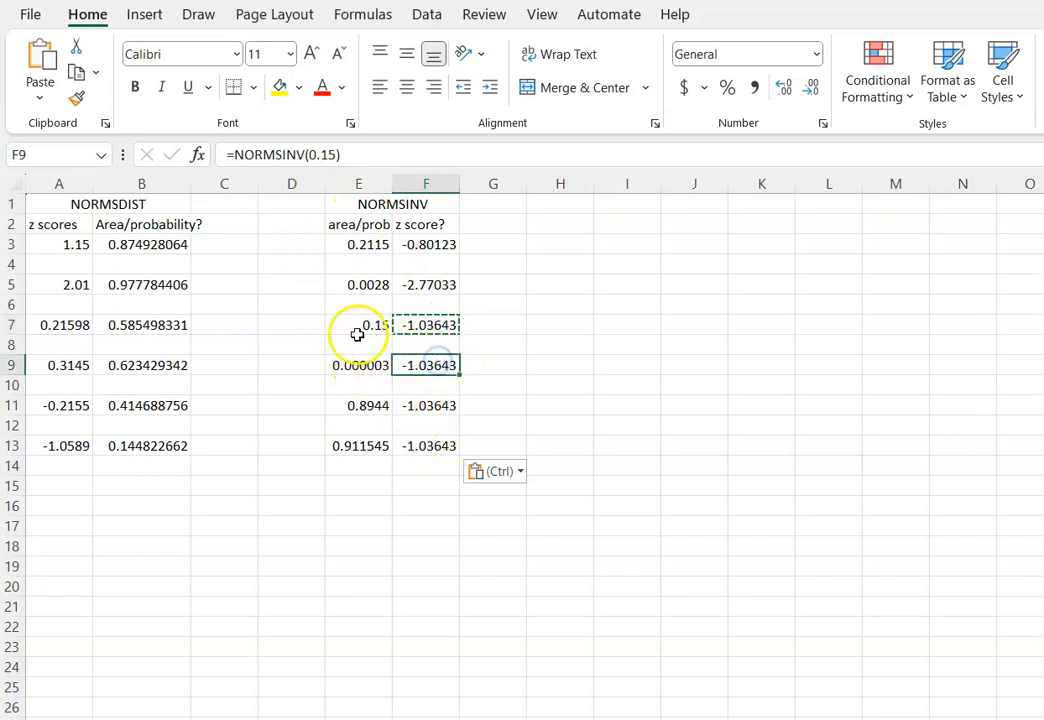
Copy the cell-referencing NORMSINV formula from F5 into F9, F11 and F13, replacing their contents.
left_click(435, 287)
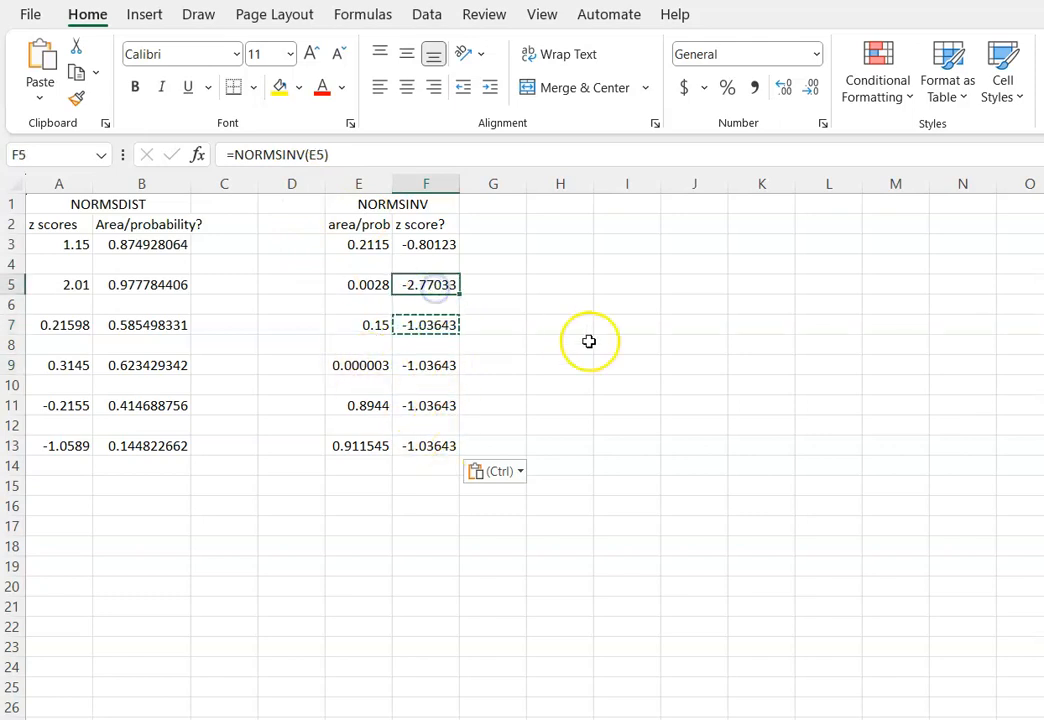
double_click(446, 284)
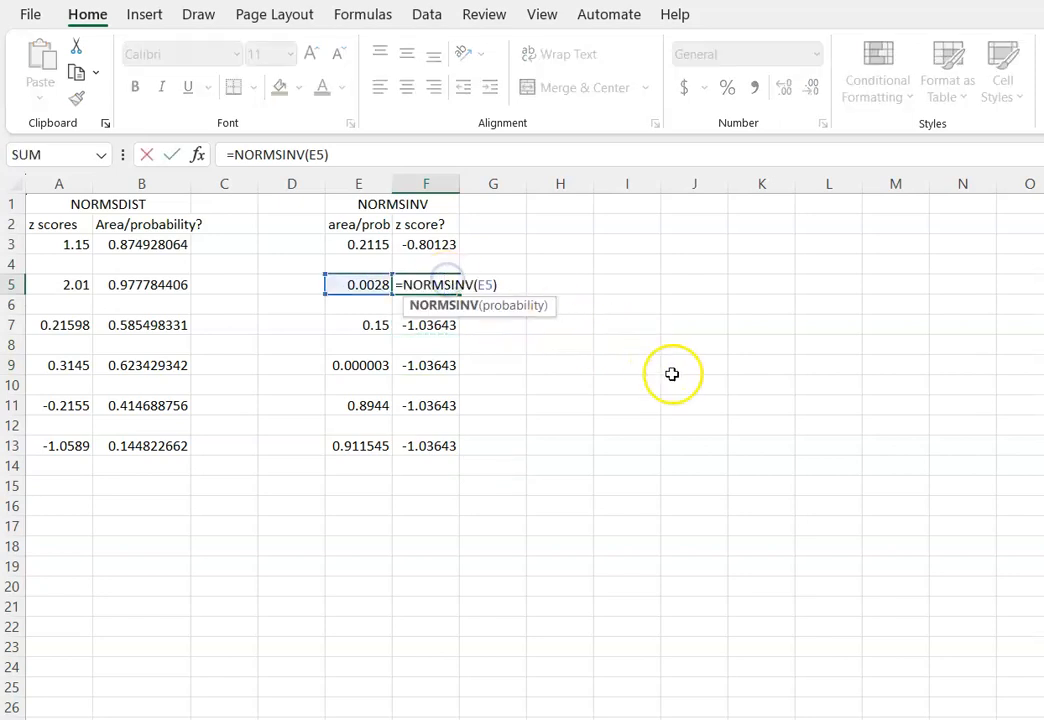
key("ctrl+Return")
key("ctrl+c")
left_click(447, 361)
key("ctrl+v")
left_click(437, 401)
key("ctrl+v")
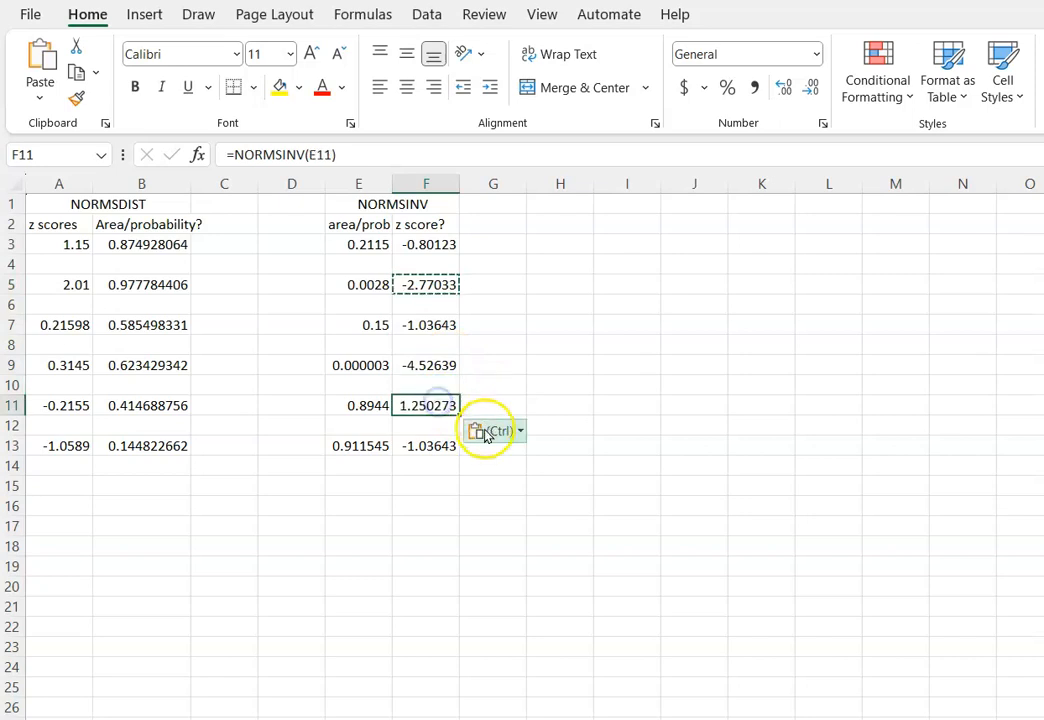
left_click(420, 446)
key("ctrl+v")
key("ctrl")
key("Escape")
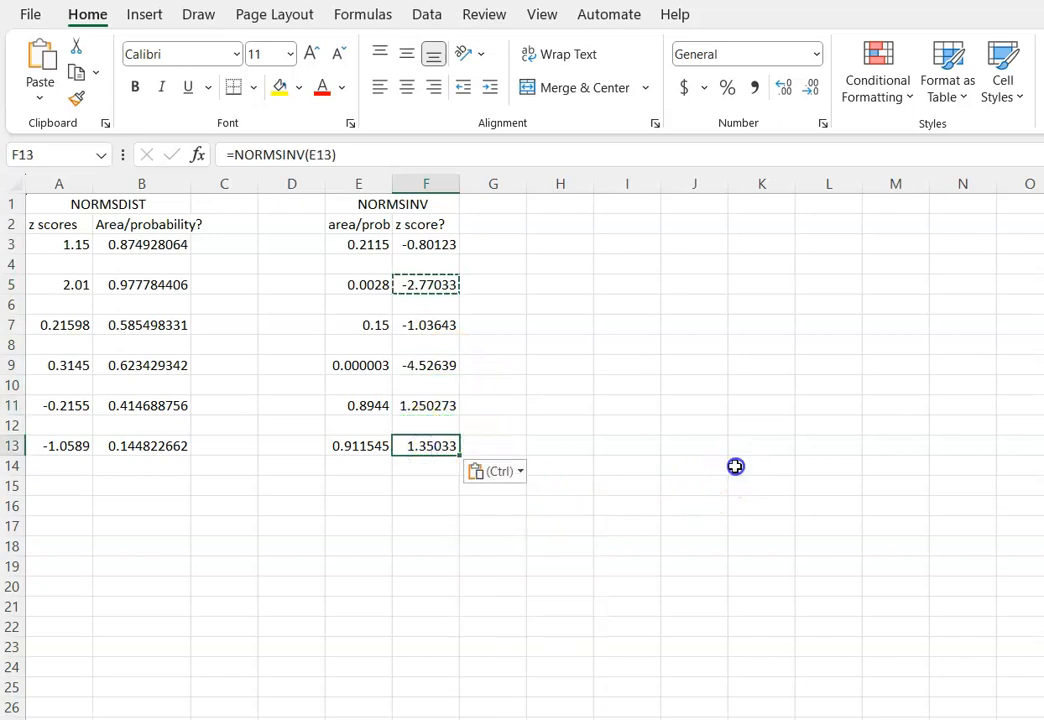